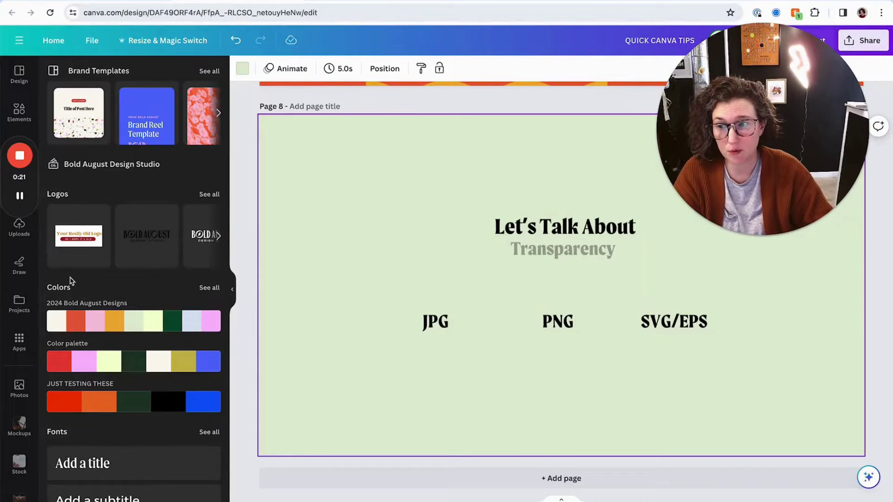
Add a new text box below the JPG heading in the Montserrat Classic font.
drag(393, 308, 727, 348)
click(740, 388)
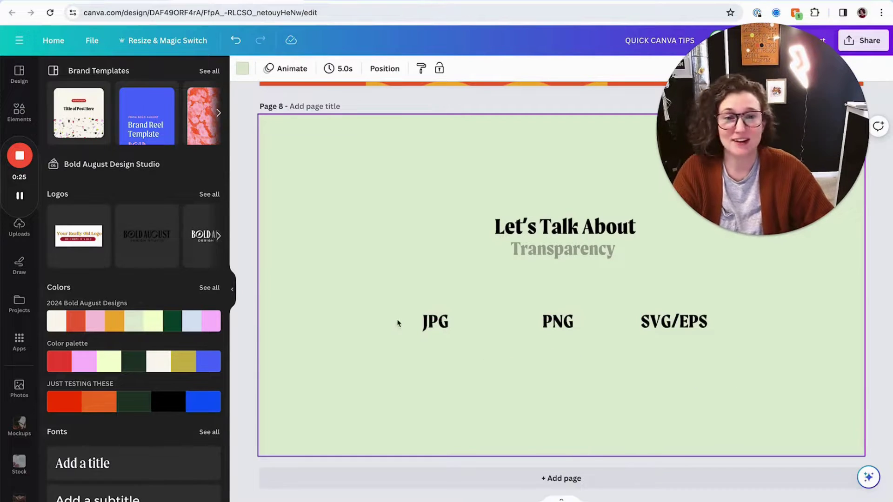
key(t)
drag(463, 284, 384, 361)
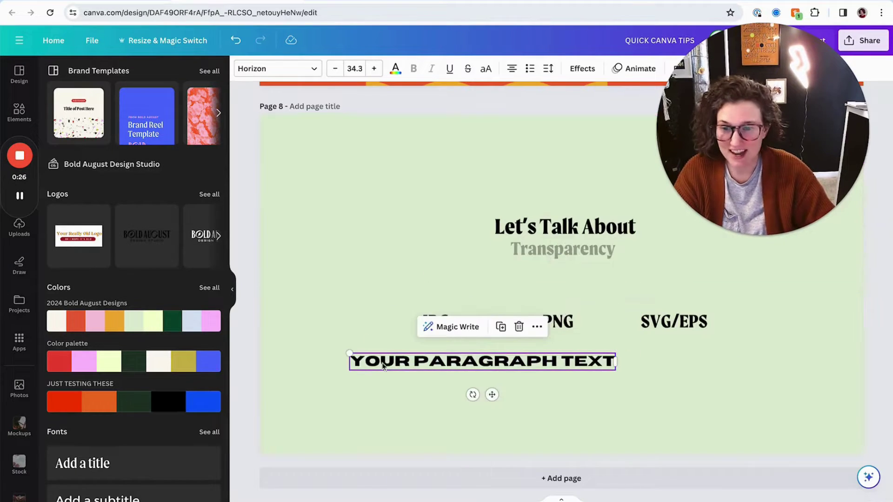
click(291, 75)
scroll(122, 338, down, 2)
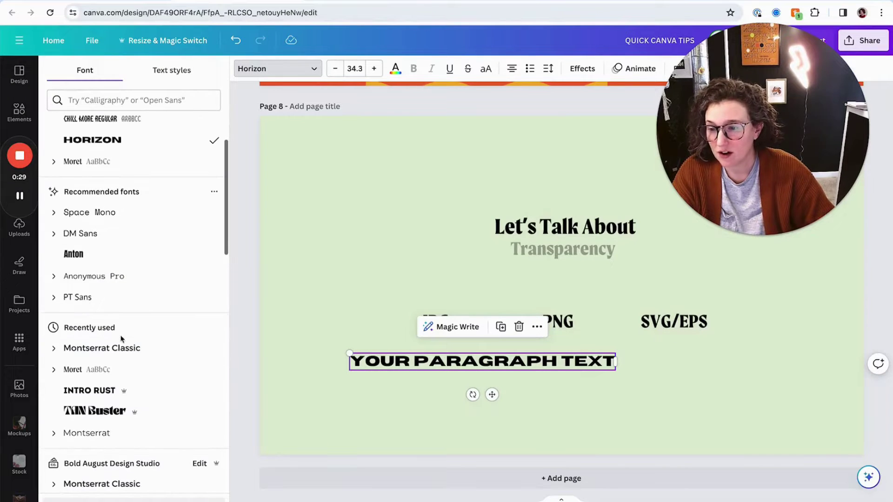
click(124, 348)
Replace the placeholder with the lines CANNOT BE TRANSPARENT, RASTER (PIXEL) and Small in file size.
double_click(435, 363)
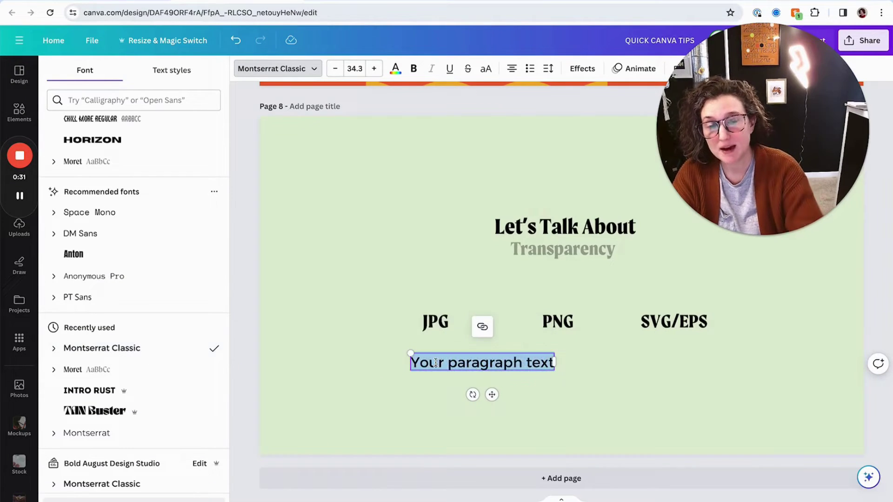
text(CANNOT BE TRE)
key(BackSpace)
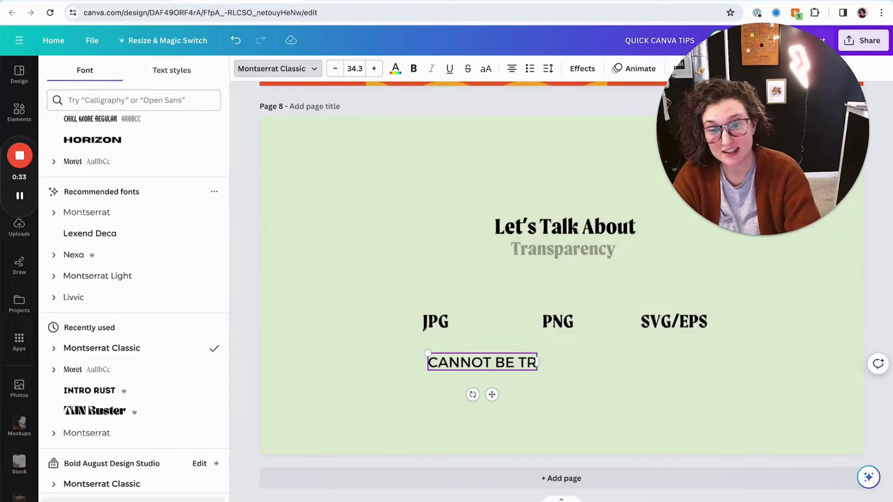
text(ANSPARENT)
key(Return)
text(R)
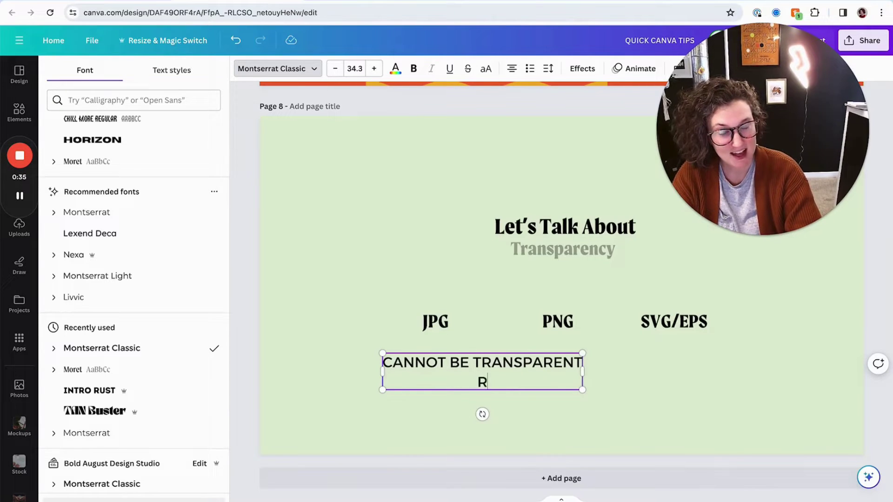
text(ASTER (PIX)
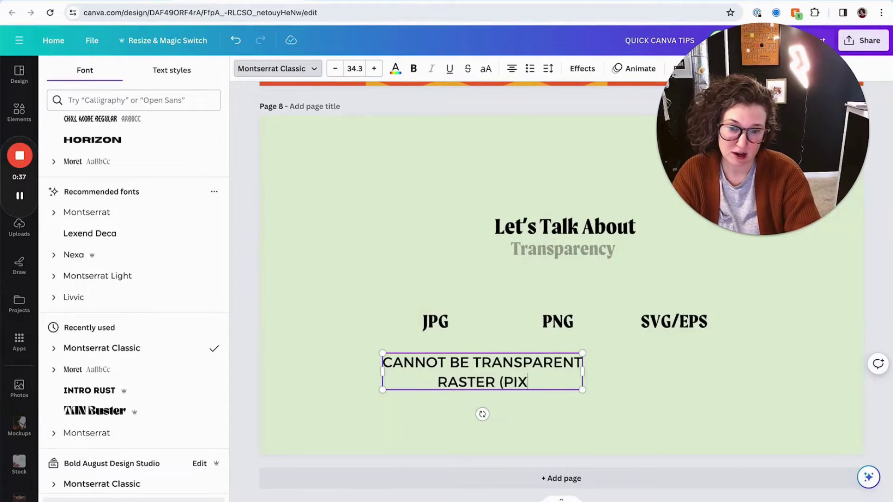
text(EL))
key(Return)
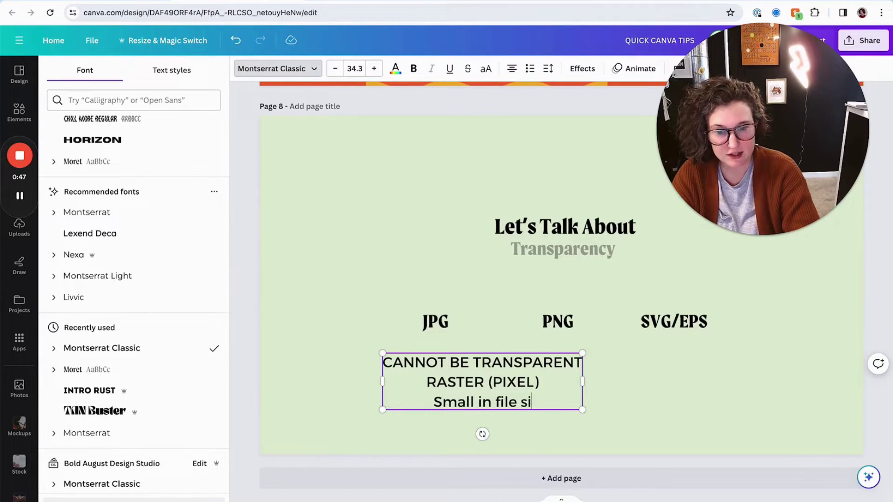
Align the description under the JPG heading and move both to the left.
click(378, 339)
click(472, 375)
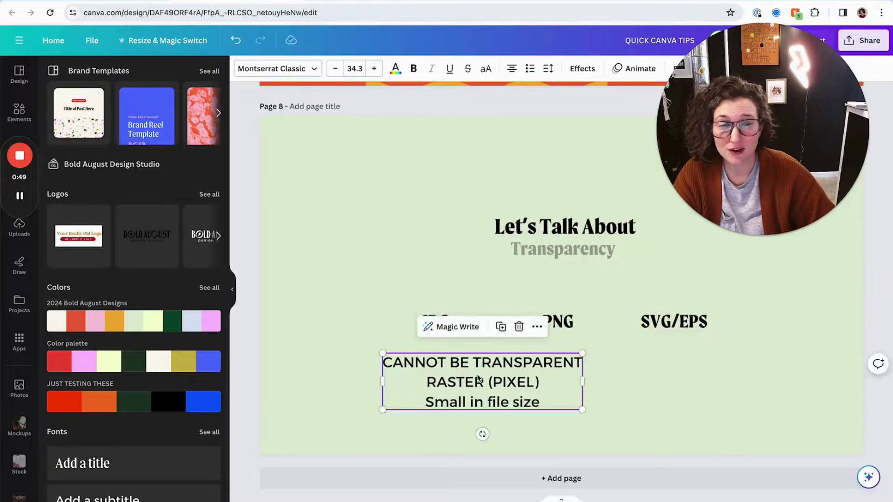
drag(472, 375, 426, 364)
drag(329, 293, 444, 365)
drag(444, 365, 376, 302)
click(424, 411)
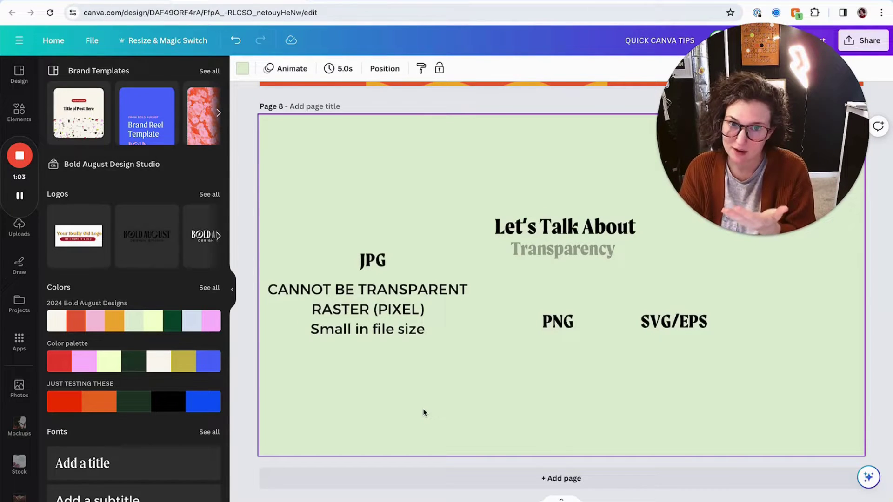
Copy the JPG description under PNG, changing it to CAN BE TRANSPARENT and Larger sometimes in file size.
click(363, 331)
drag(365, 332, 562, 400)
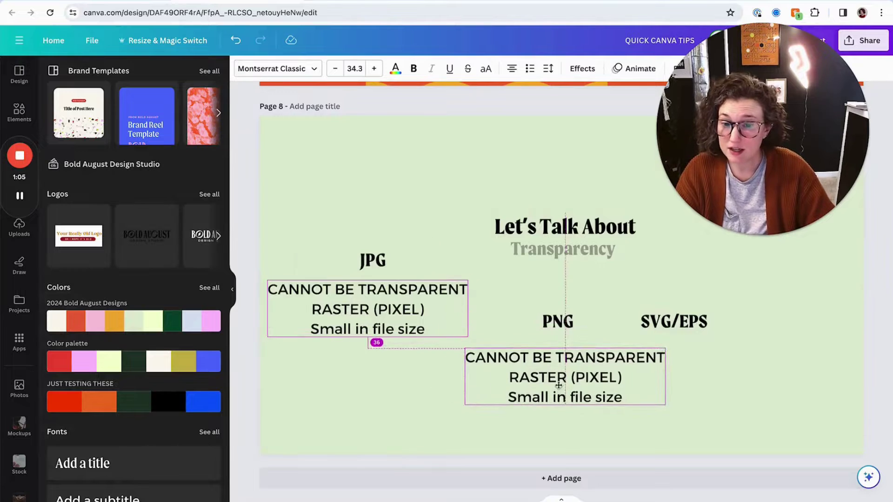
click(542, 362)
click(531, 358)
key(BackSpace)
key(BackSpace)
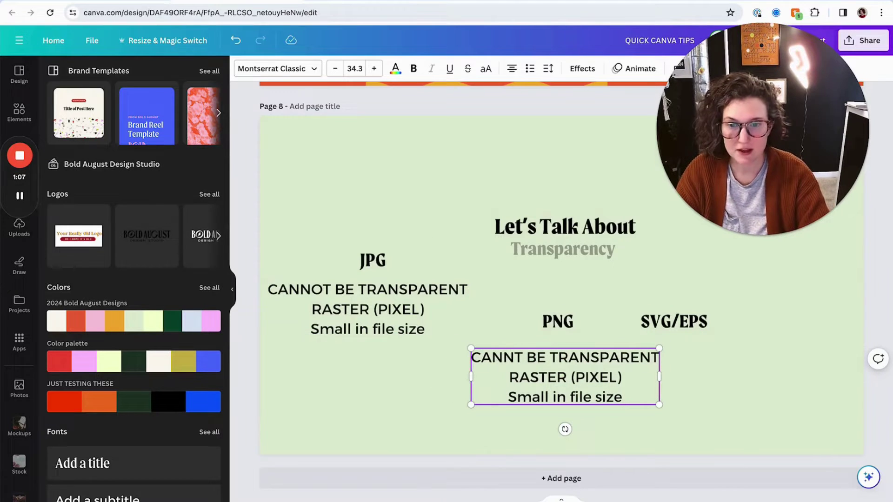
key(Delete)
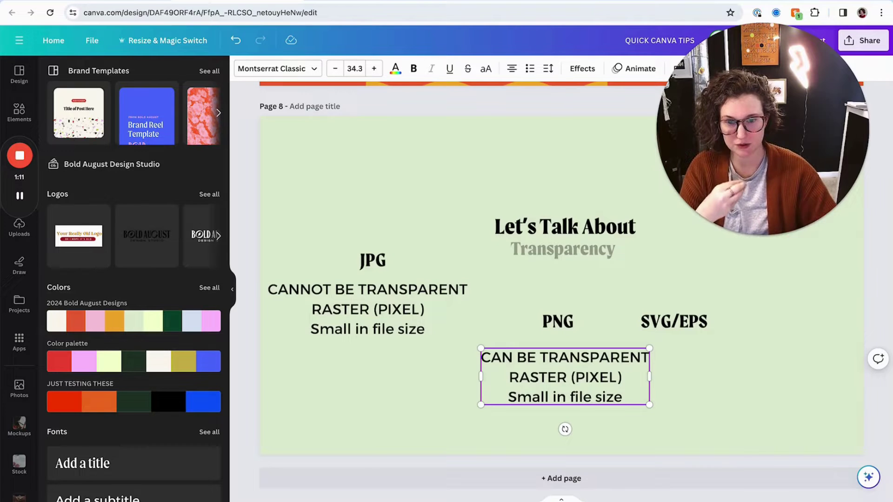
drag(509, 377, 490, 402)
text(Lar)
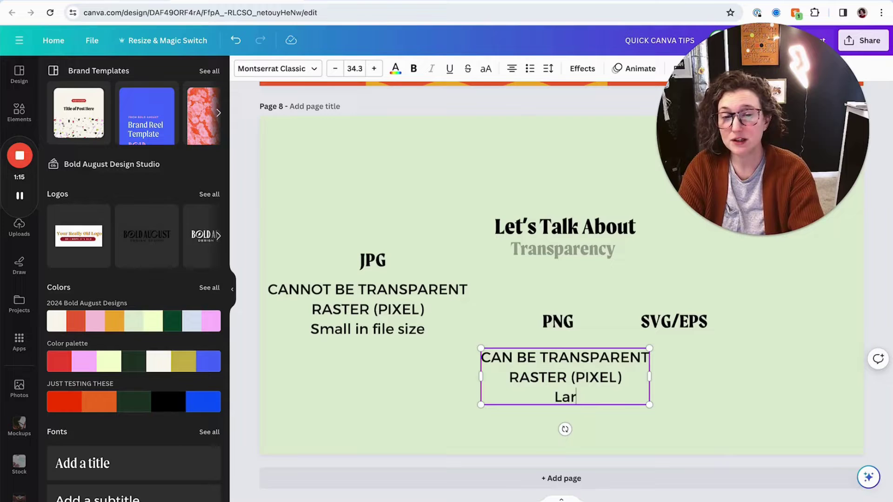
text(ger sometimes in file size)
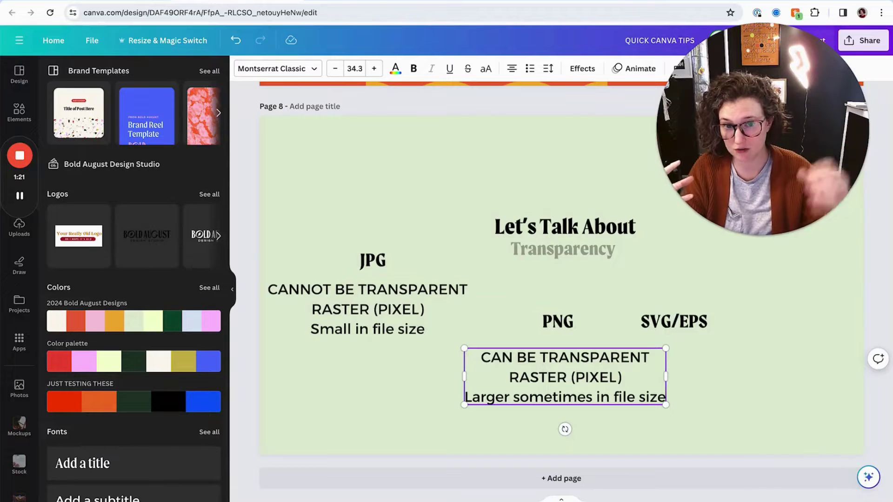
Move SVG/EPS up-right and copy the PNG text beside it, retyped as 'Vector babies I love them'.
drag(693, 315, 806, 262)
click(564, 395)
drag(564, 395, 771, 293)
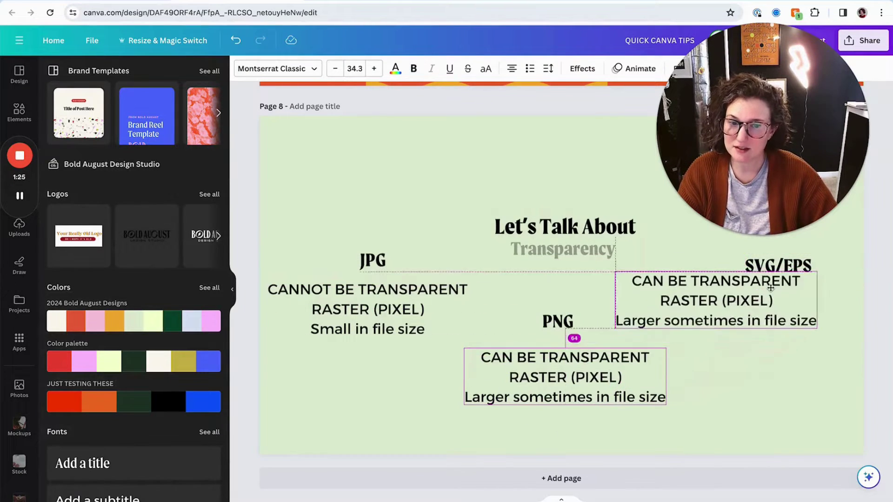
double_click(772, 287)
text(Vecto)
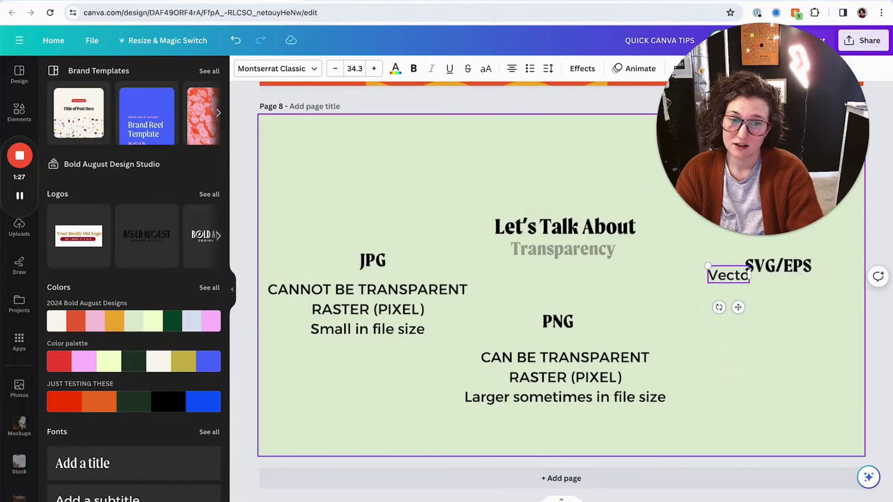
text(r babies)
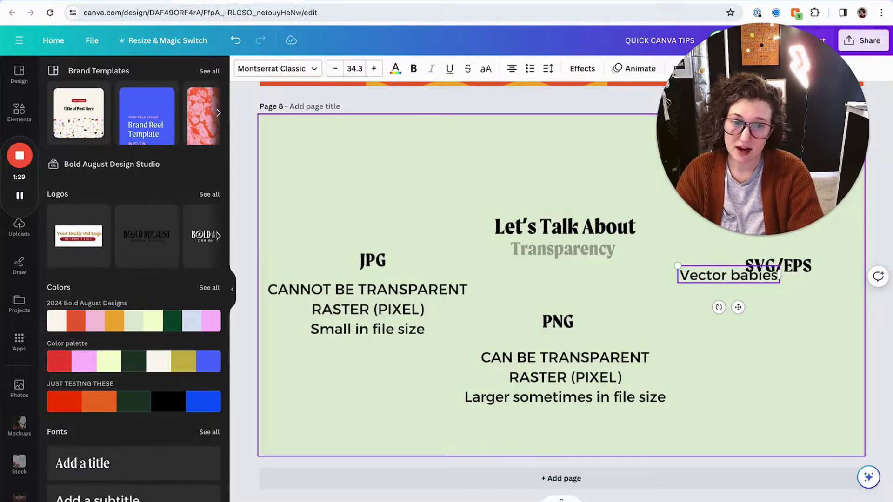
text( I love them)
click(773, 356)
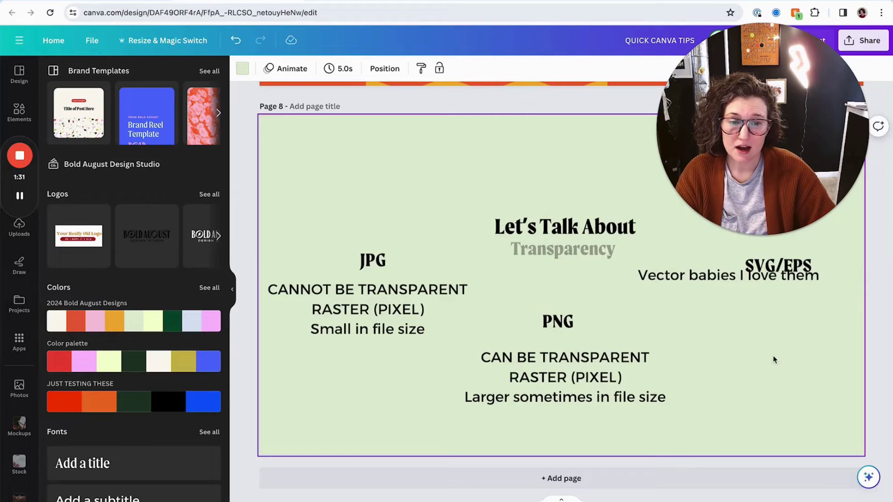
Position the text under SVG/EPS and add a second line, 'CANVA LOVES SVG'.
click(696, 279)
drag(697, 279, 725, 300)
click(723, 297)
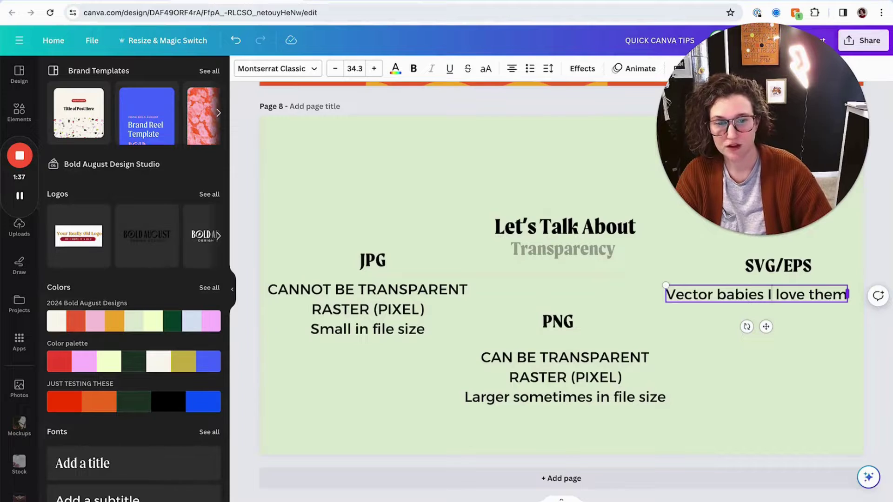
key(Return)
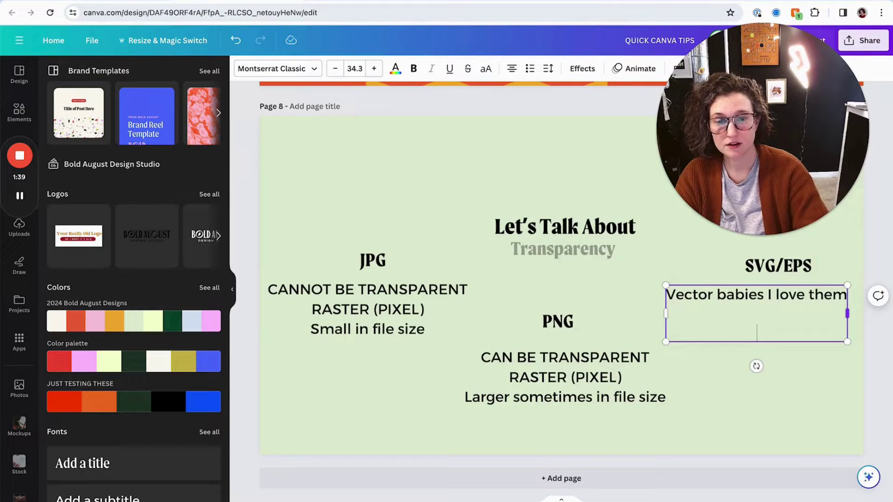
text(CANVA LOVES S)
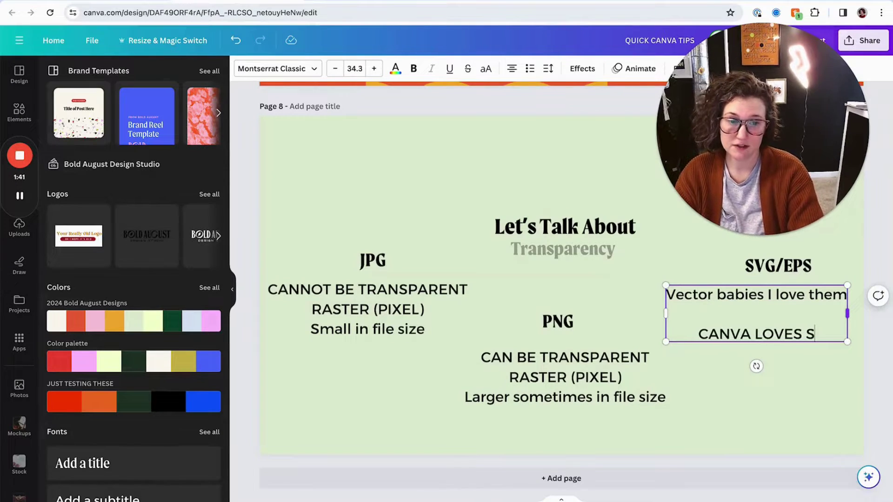
text(VG)
click(851, 364)
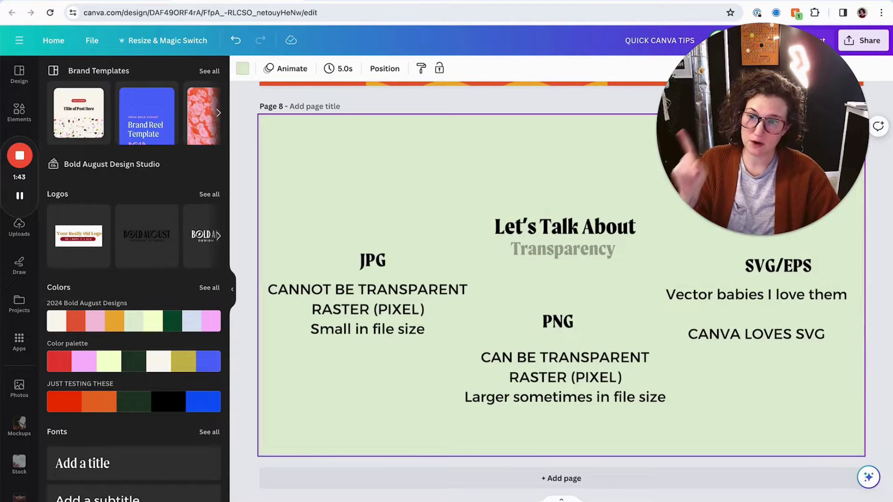
Place the Bold August logo below CANVA LOVES SVG and try pink, orange, red-orange, green and grey-blue colours.
click(121, 243)
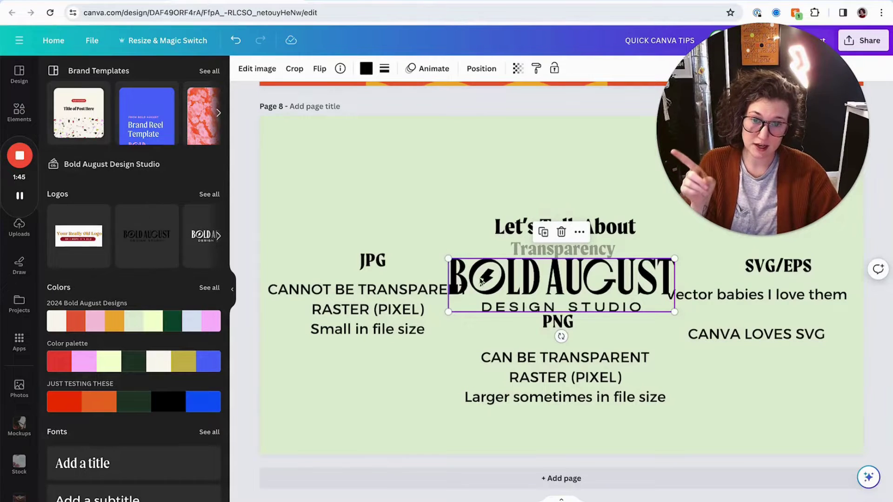
drag(482, 279, 665, 381)
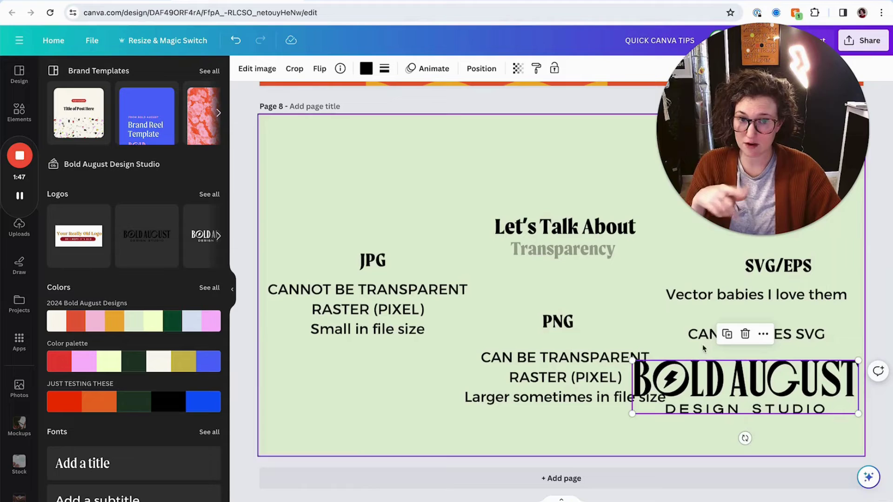
click(366, 69)
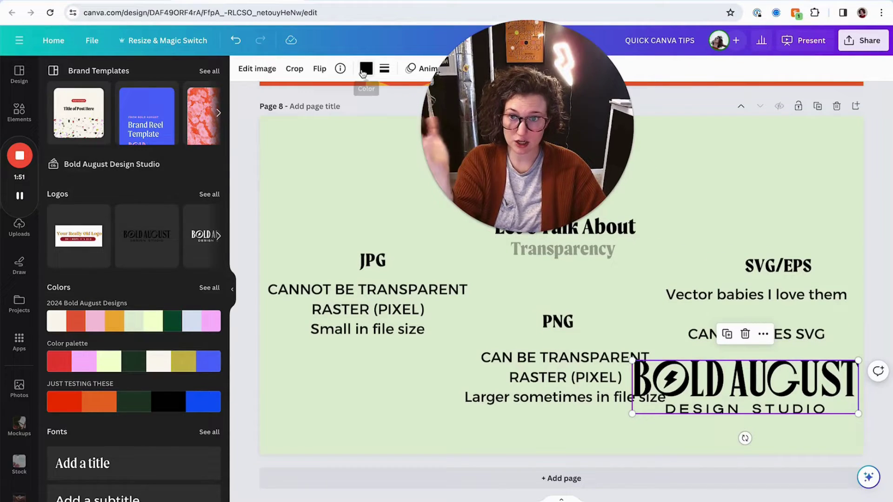
click(127, 251)
click(150, 247)
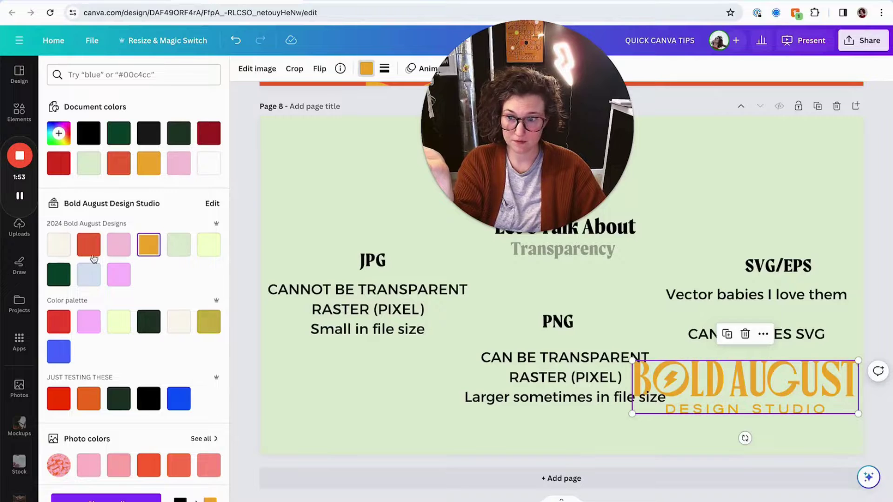
click(89, 246)
click(59, 275)
click(84, 283)
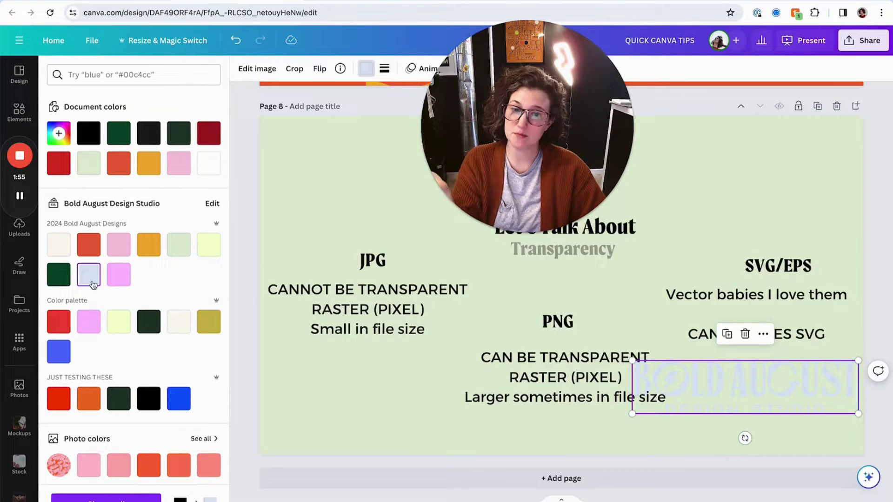
click(112, 279)
click(95, 246)
Delete the Bold August logo from the page.
click(800, 207)
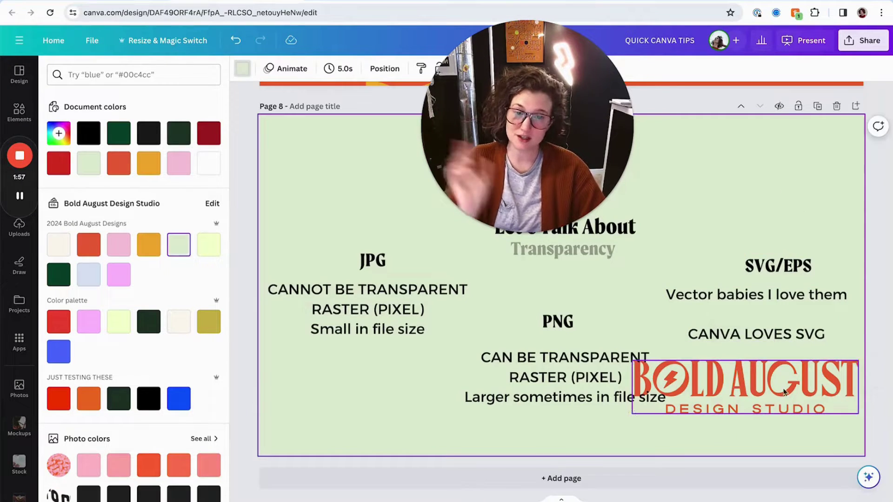
click(778, 403)
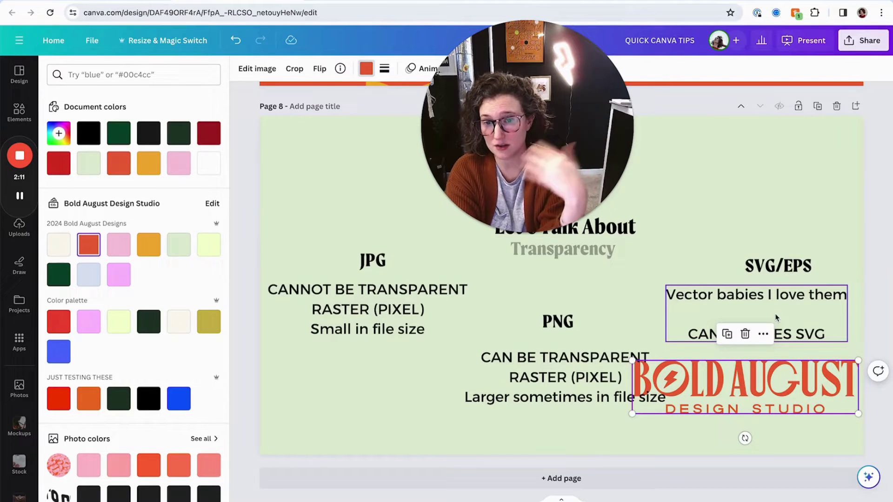
key(Delete)
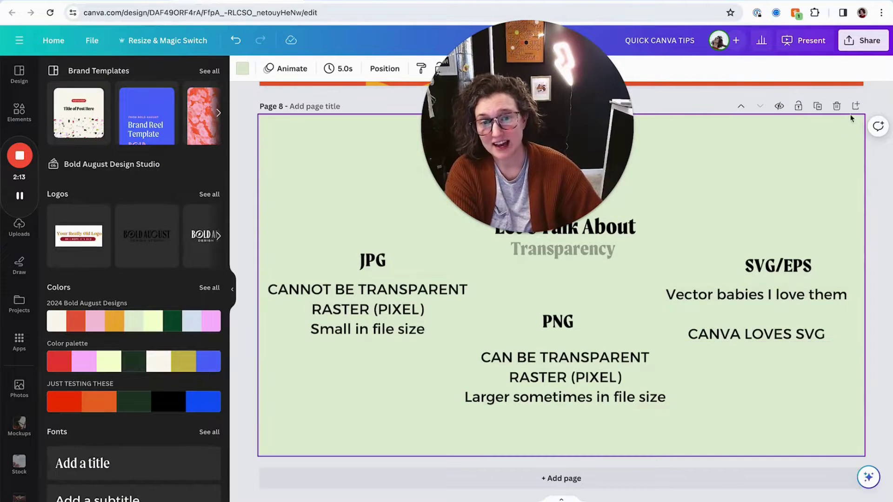
Add page 9 and place the 'Your Really Old Logo' image from Brand Logos on it.
click(853, 108)
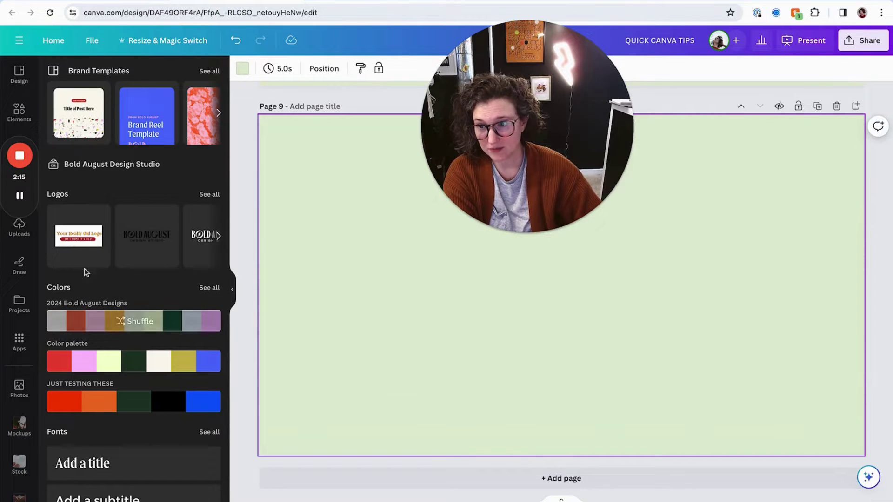
click(80, 237)
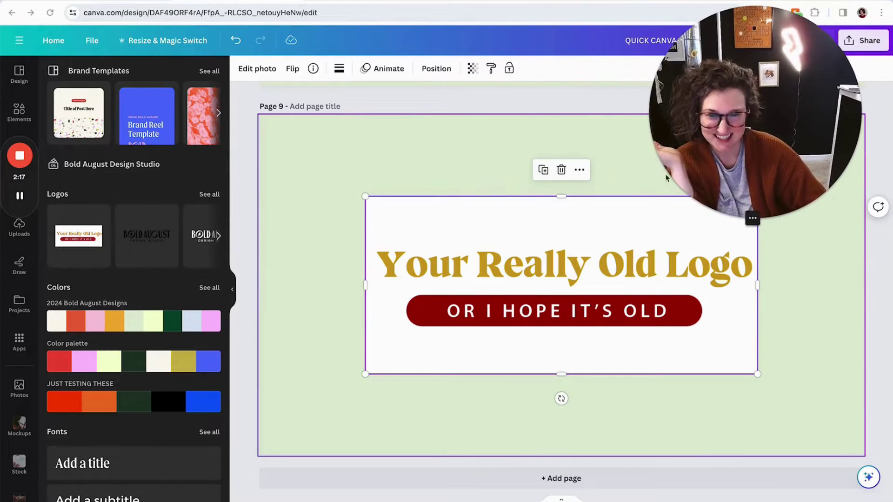
drag(522, 275, 441, 293)
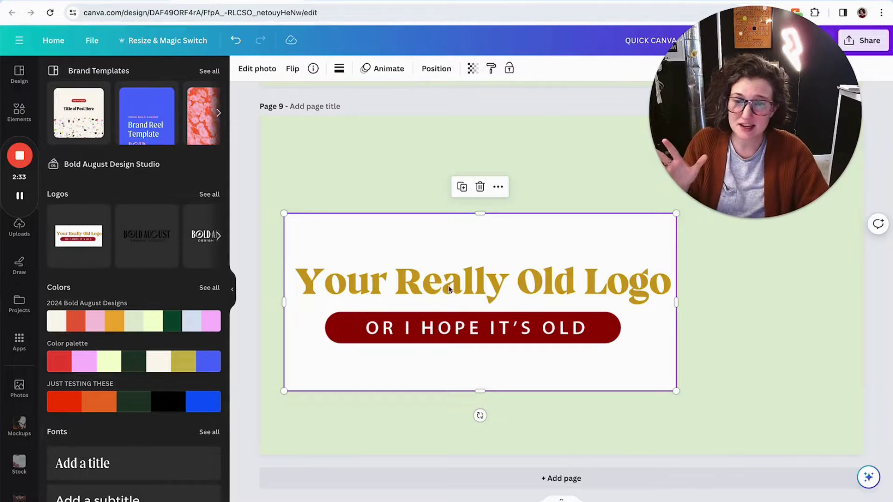
drag(439, 291, 426, 265)
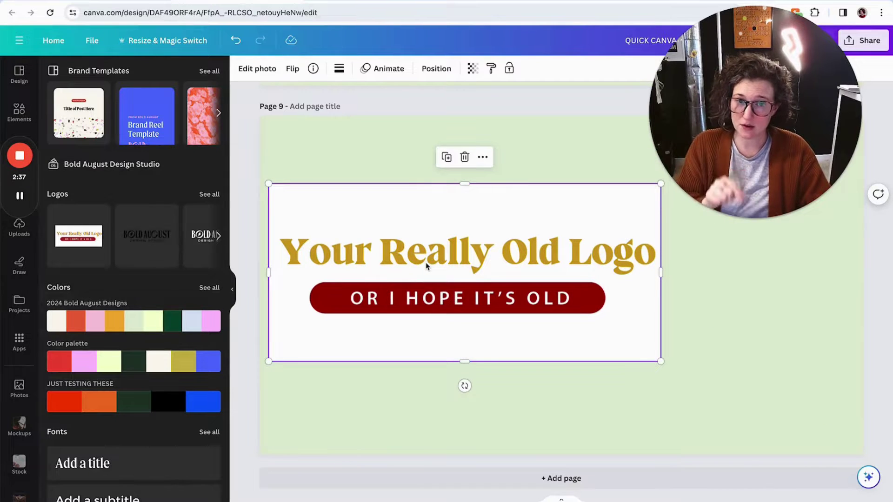
Strip the old logo's white background with BG Remover and bring up the Erase/Restore brush options.
click(256, 68)
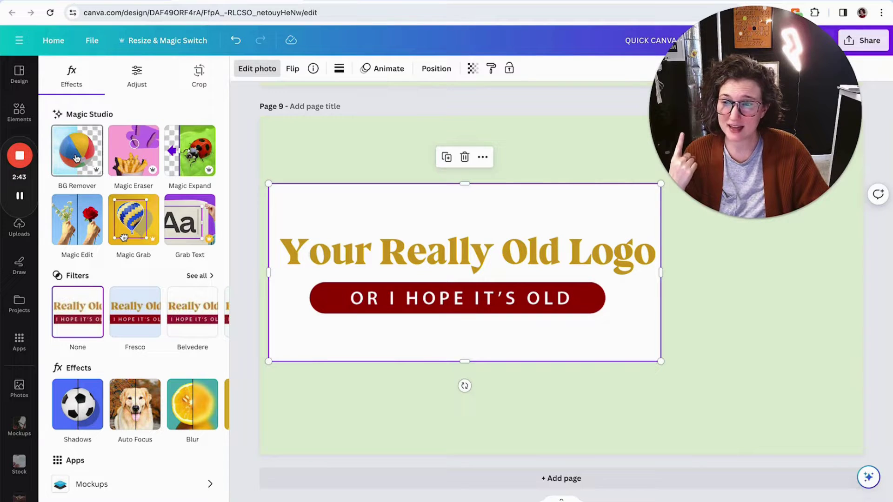
click(76, 158)
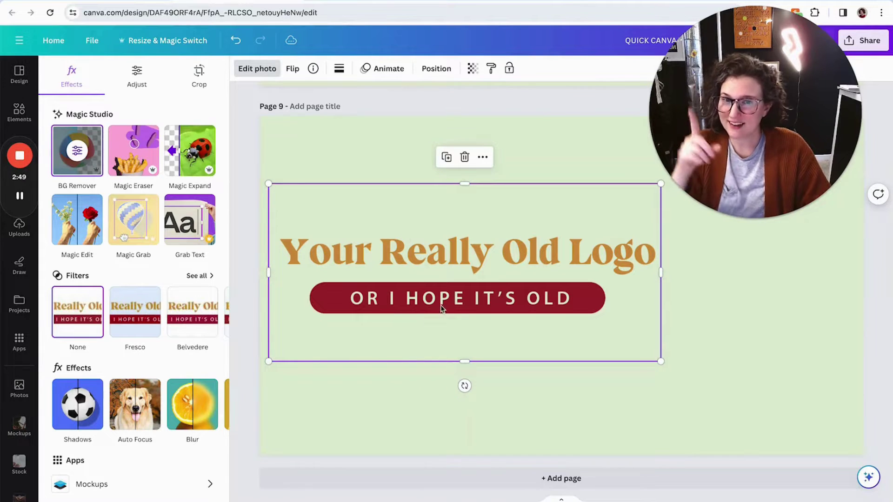
drag(730, 177, 687, 278)
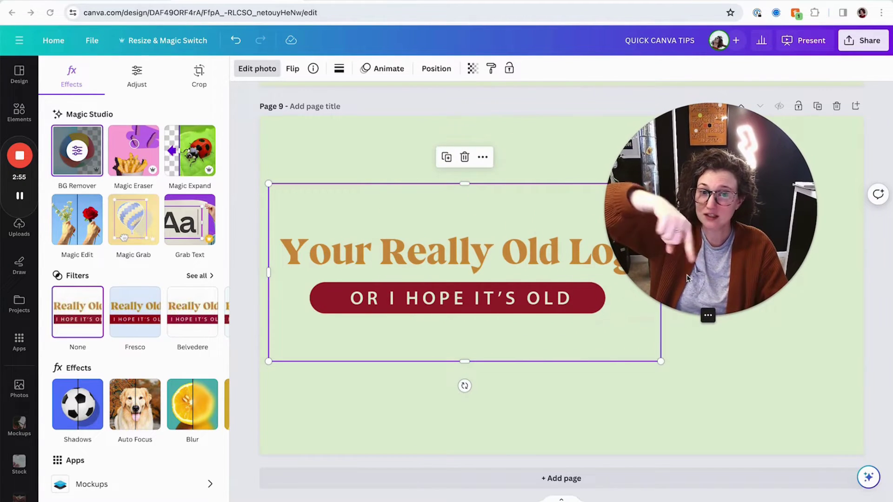
click(78, 156)
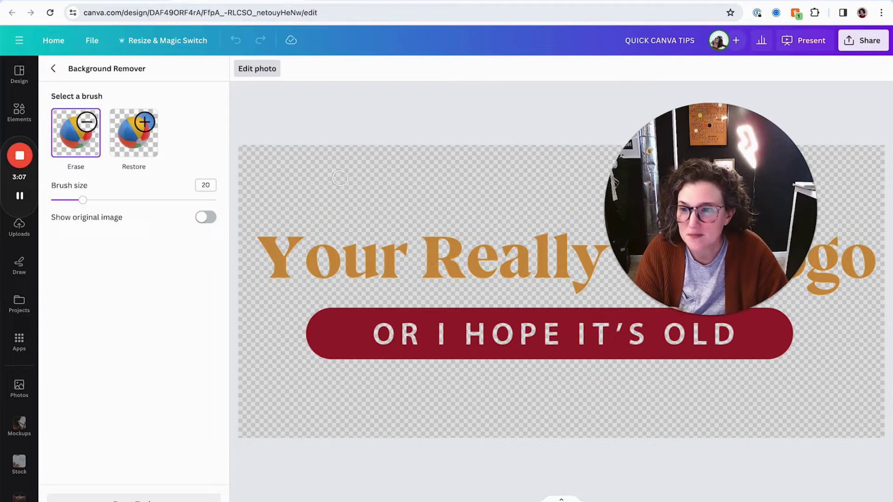
Pick the Restore brush, then leave Background Remover to return to page 9.
click(134, 132)
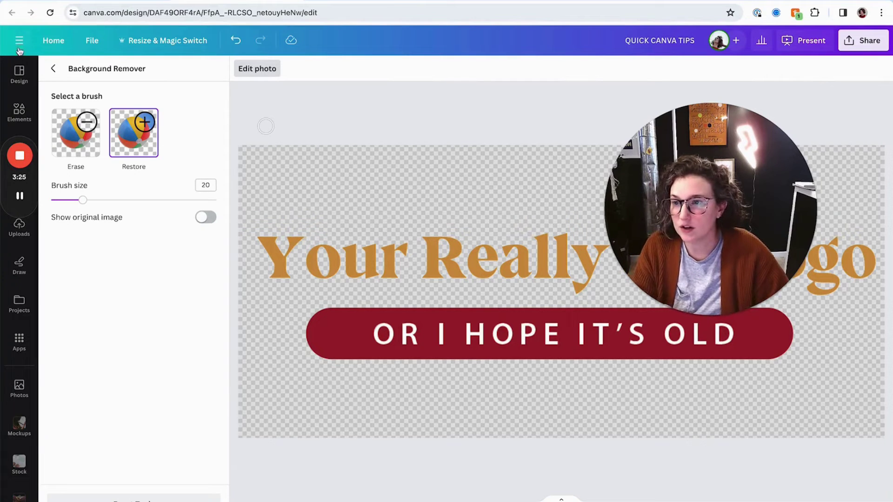
click(53, 68)
Move the transparent logo to the top-left and enlarge it to span nearly the page width.
click(338, 162)
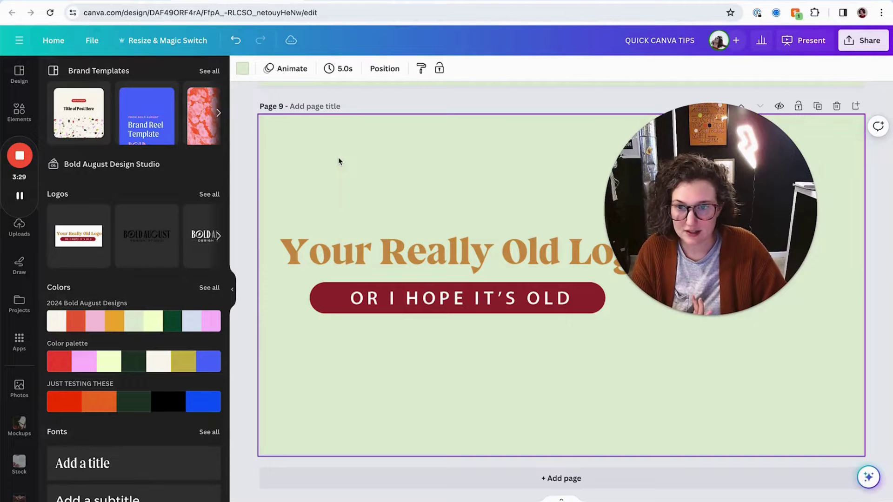
drag(471, 269, 463, 201)
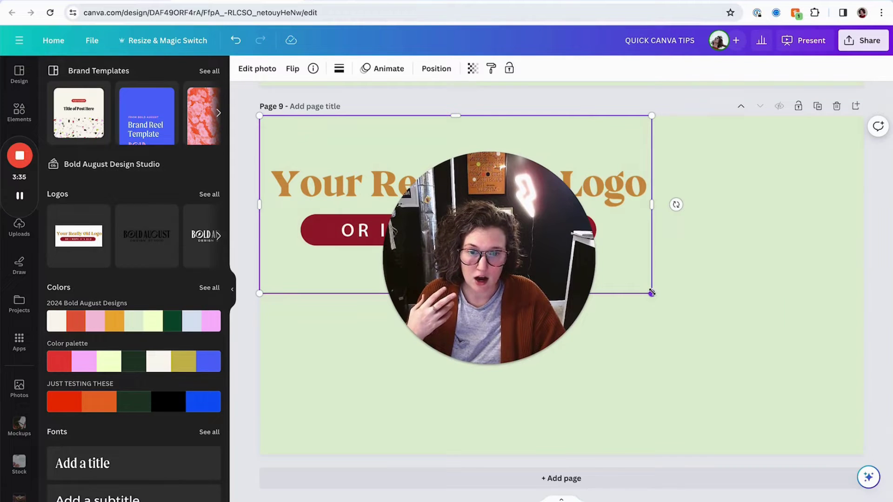
drag(652, 293, 883, 328)
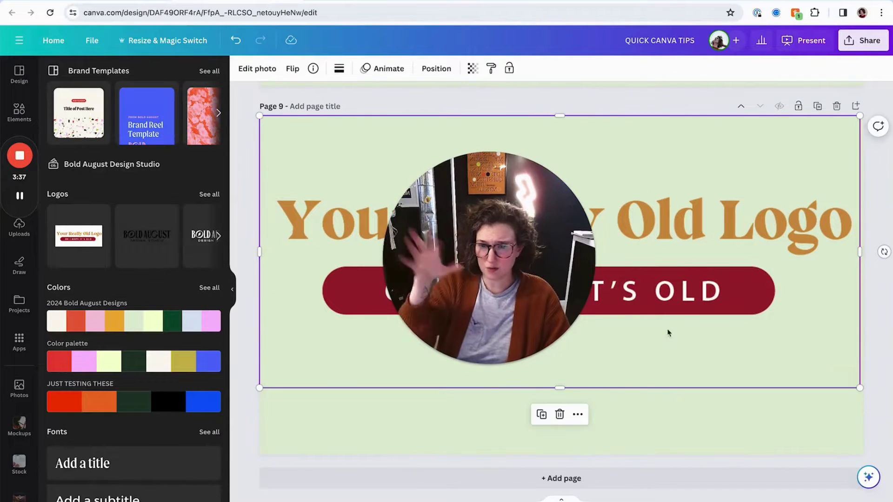
drag(699, 259, 698, 270)
mouse_move(474, 358)
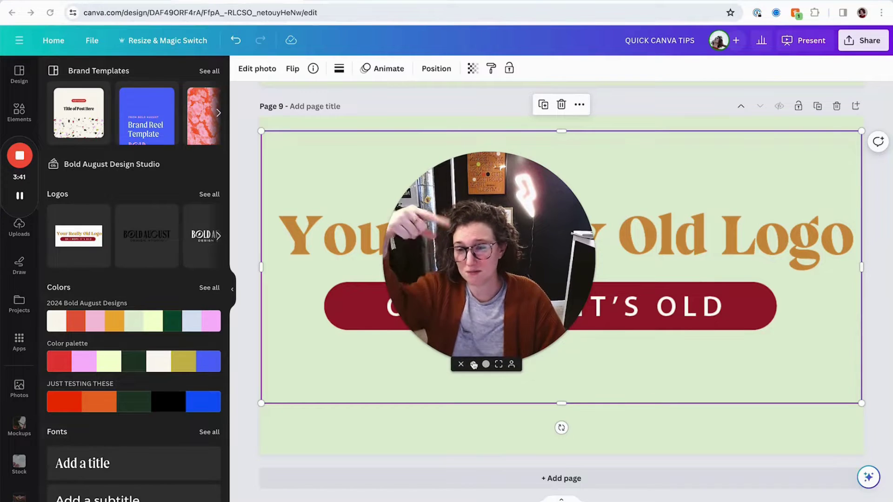
click(473, 364)
drag(458, 299, 753, 144)
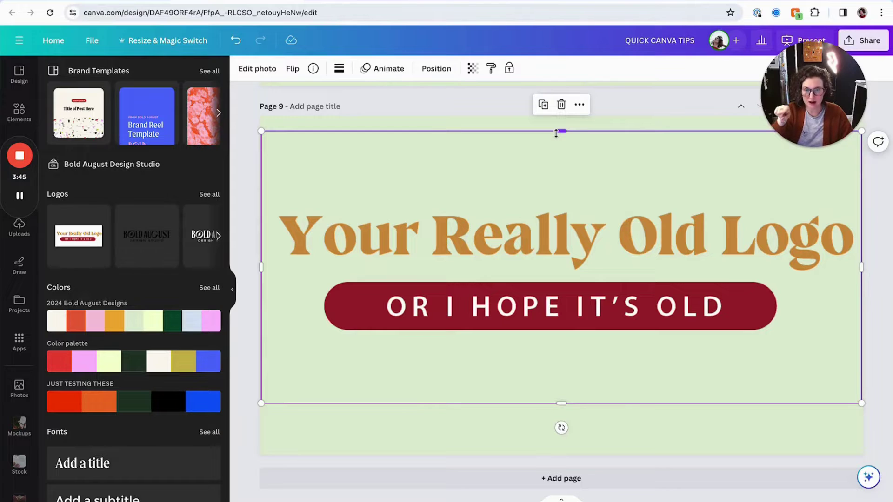
Crop the empty transparent space from the logo's top, bottom and left edge.
drag(556, 133, 554, 207)
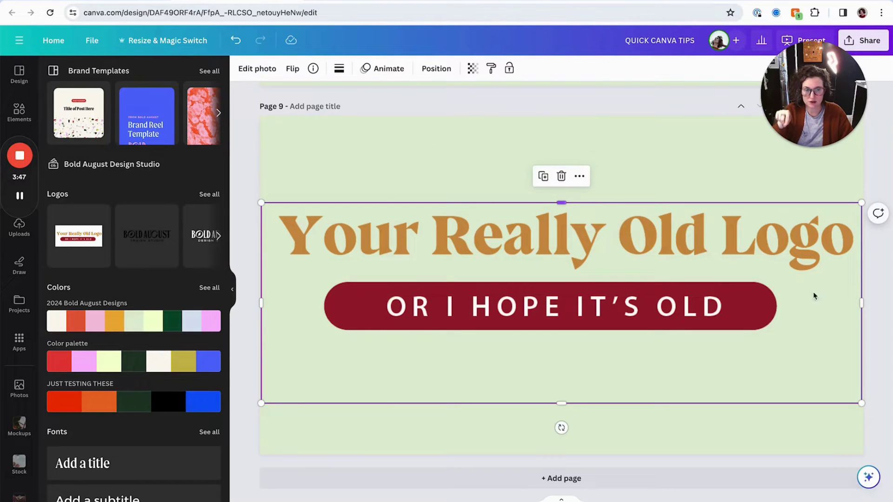
drag(262, 305, 273, 303)
drag(568, 205, 567, 207)
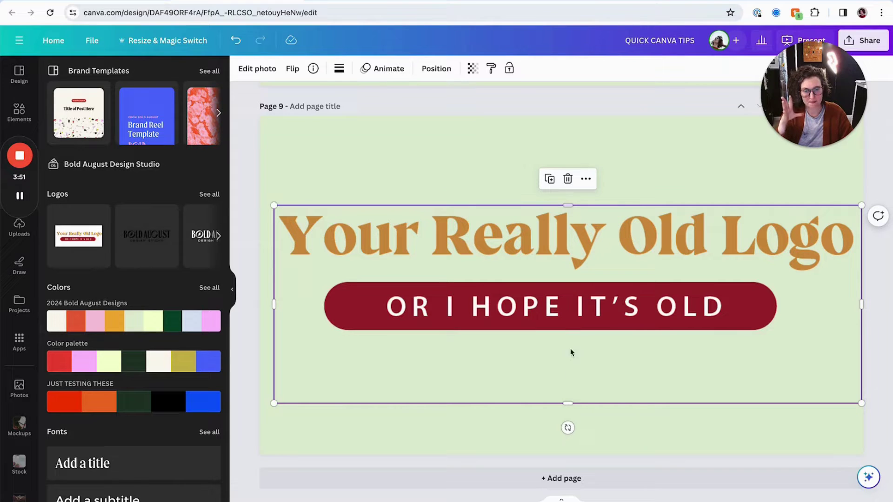
drag(571, 405, 568, 341)
click(659, 198)
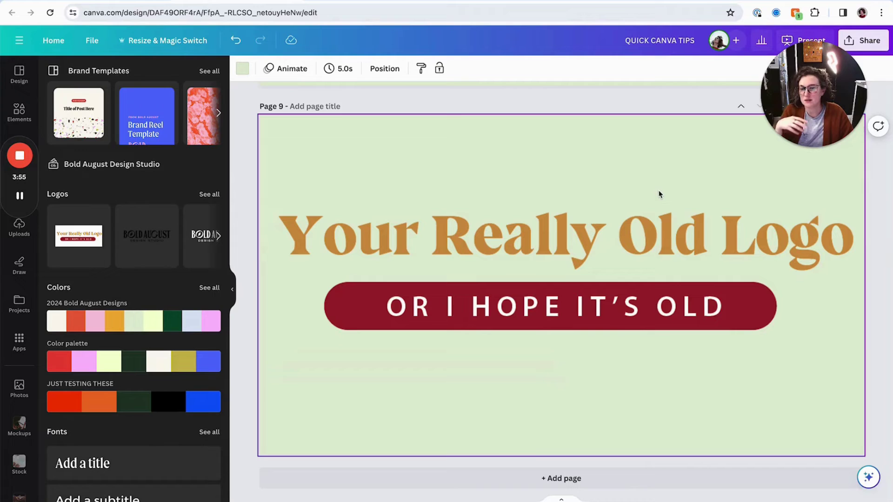
Trim the logo's bottom and right edges slightly, confirming a size of 1855 × 413.8 px.
click(605, 266)
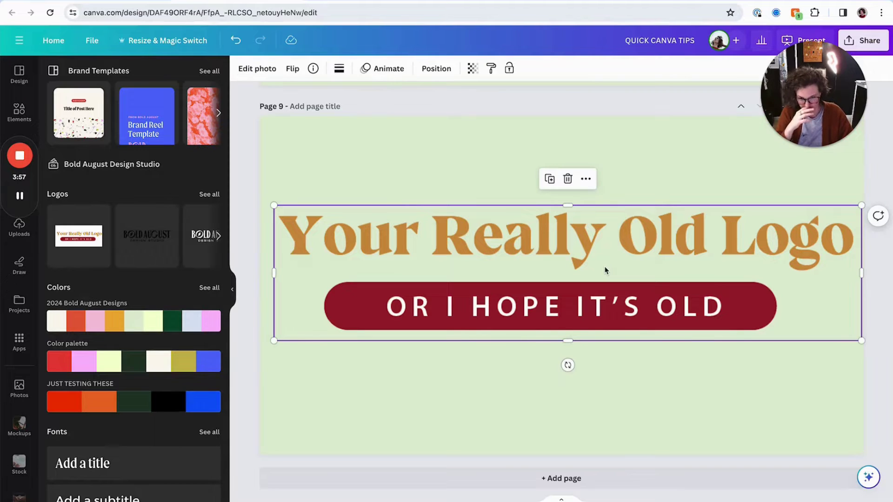
drag(564, 339, 565, 335)
drag(862, 263, 856, 265)
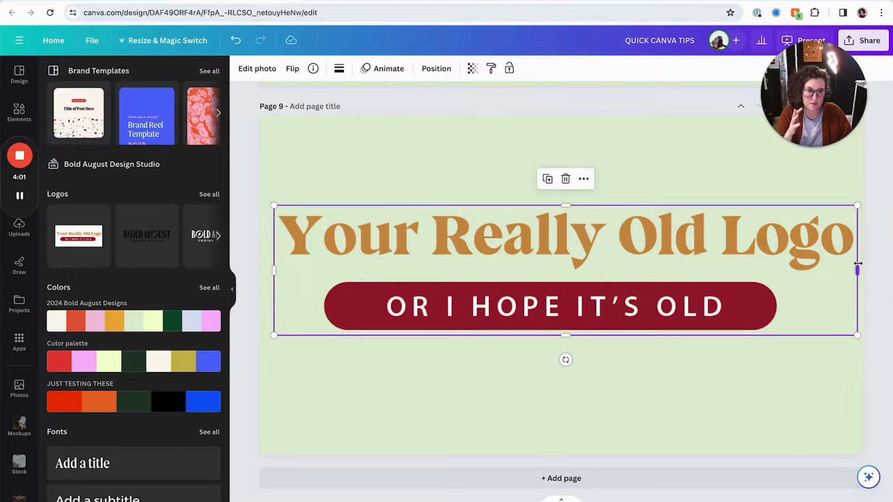
click(433, 66)
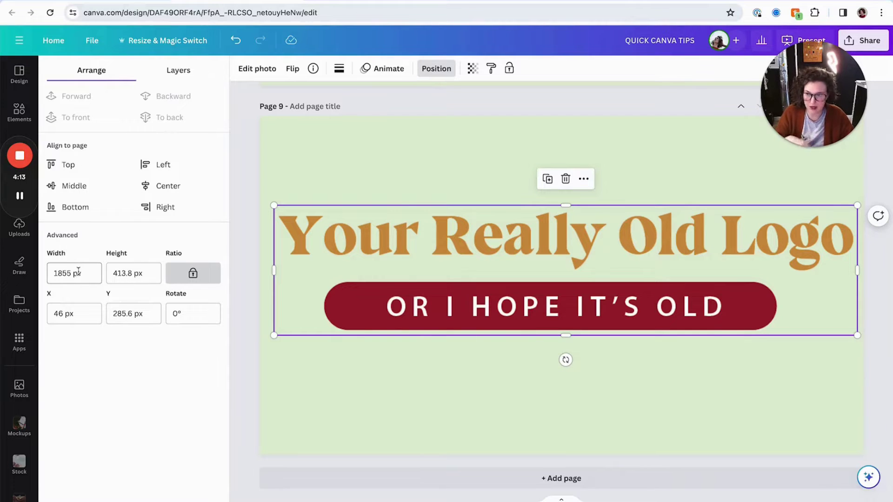
click(296, 175)
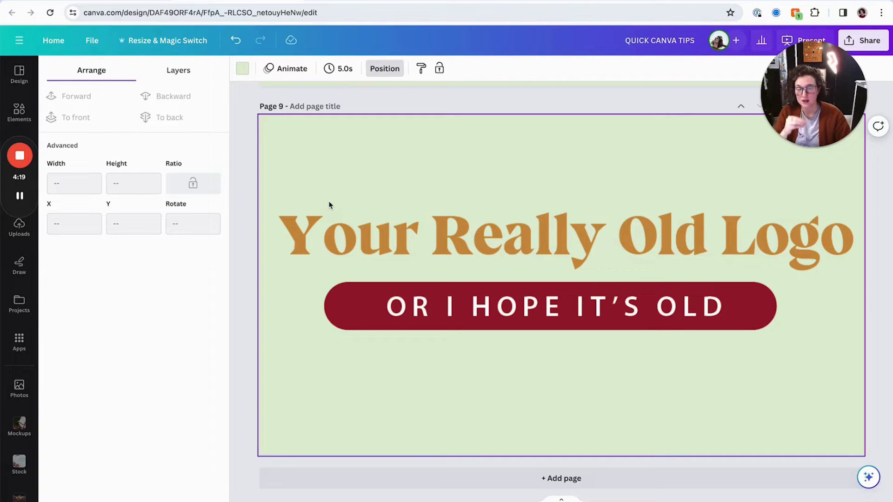
Create a new custom-size design of 1855 × 420 px.
click(89, 49)
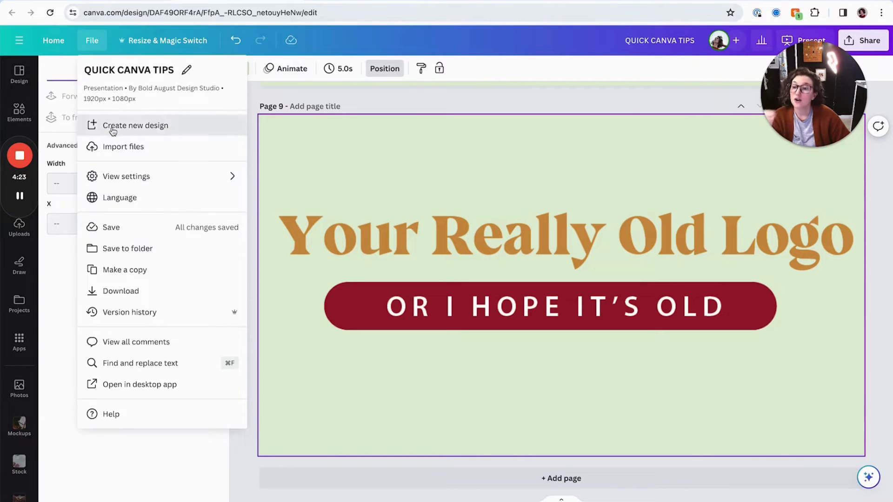
click(110, 126)
click(123, 96)
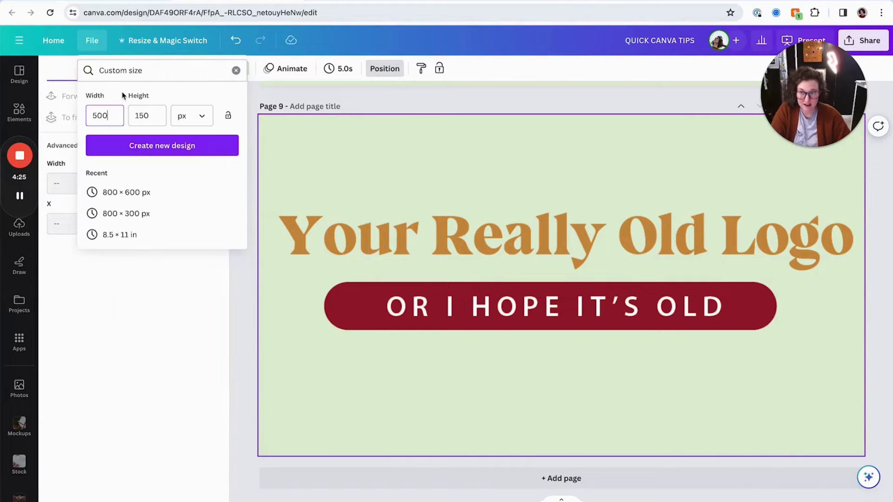
text(85)
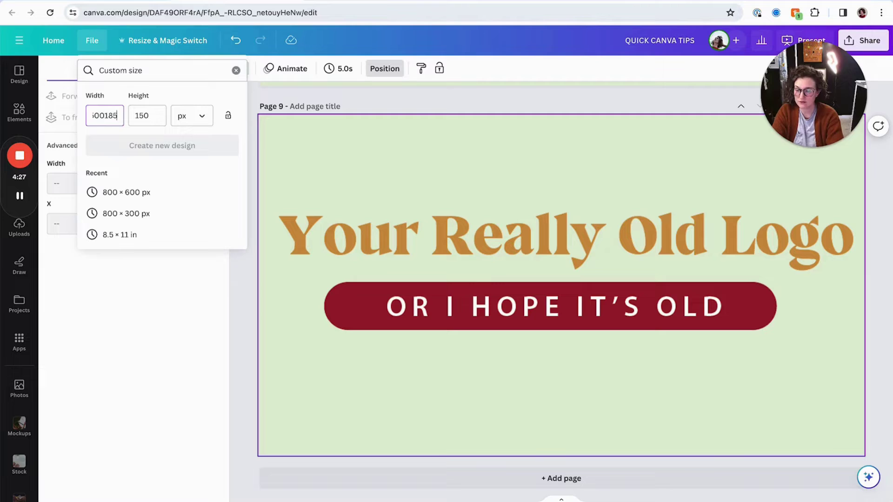
text(5)
key(ctrl+a)
text(18)
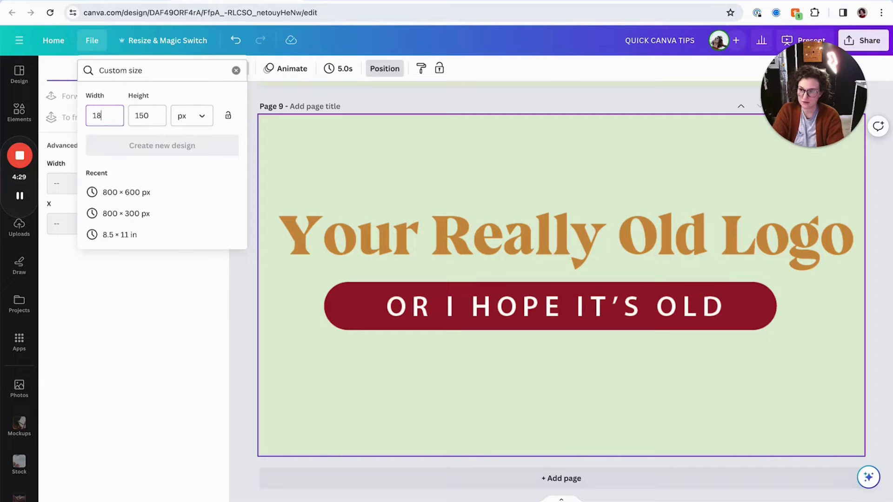
text(55)
key(Tab)
text(420)
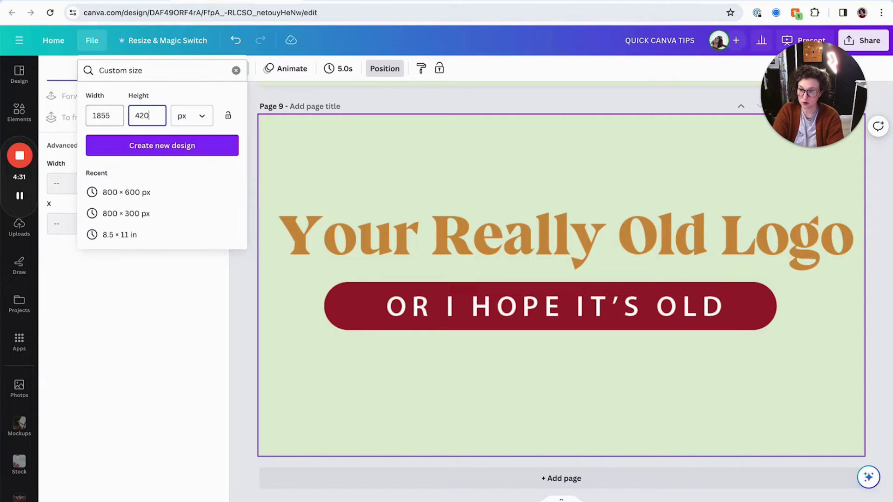
click(125, 147)
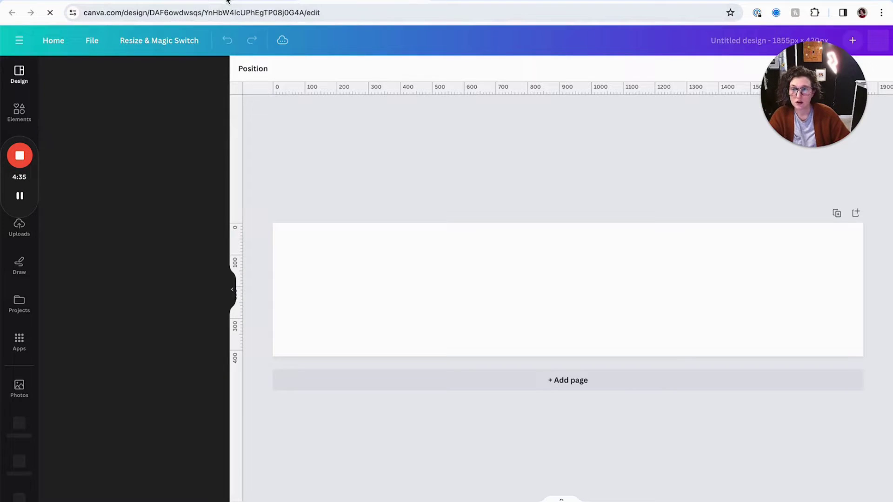
Copy the old logo from page 9 and paste it into the new design.
click(227, 0)
click(471, 296)
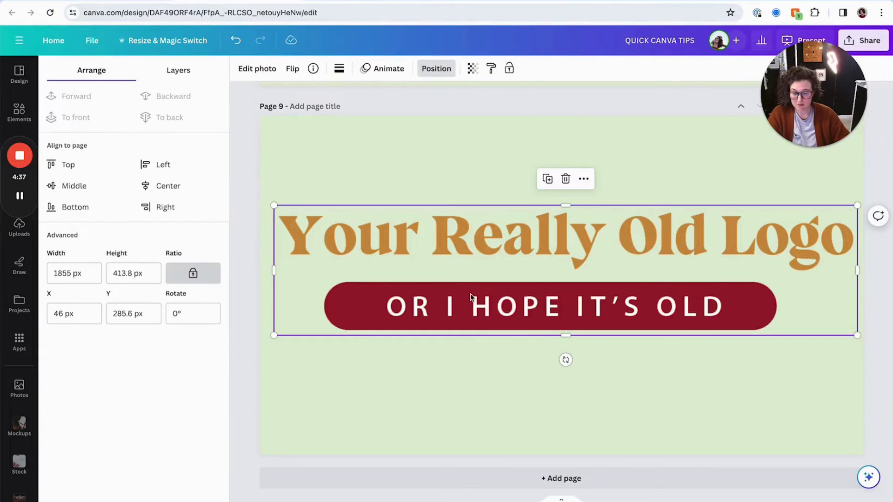
key(ctrl+Tab)
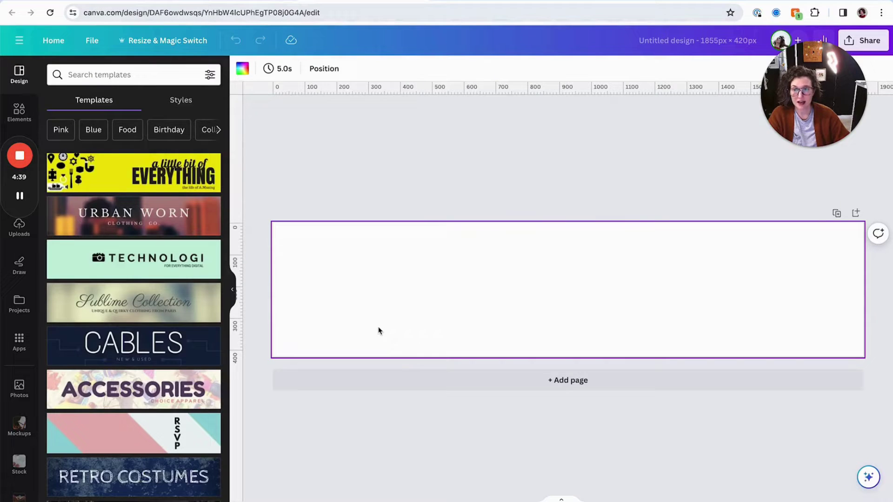
key(ctrl+v)
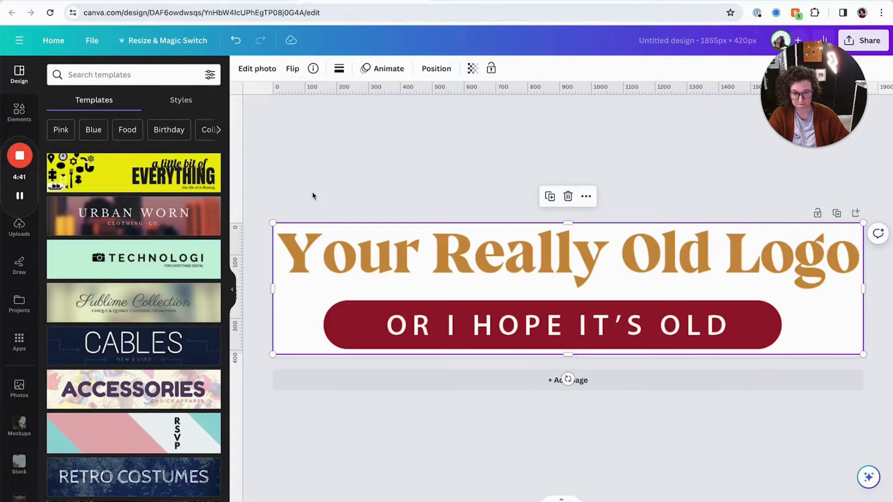
Test orange, pink, red-orange, violet and green page backgrounds, then reset it to white.
click(297, 355)
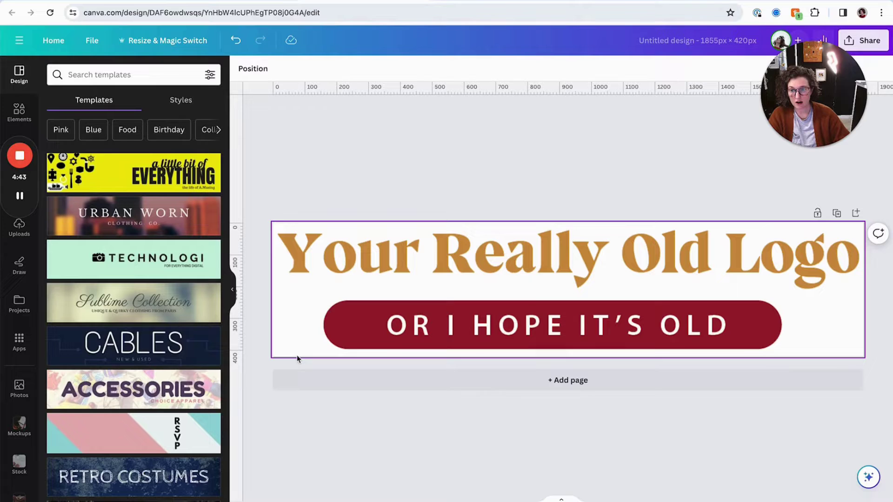
click(243, 69)
click(148, 214)
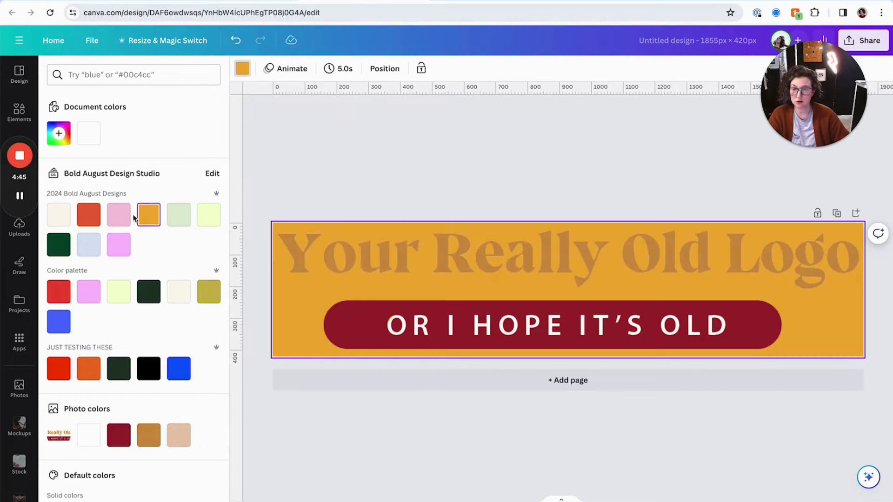
click(123, 217)
click(90, 216)
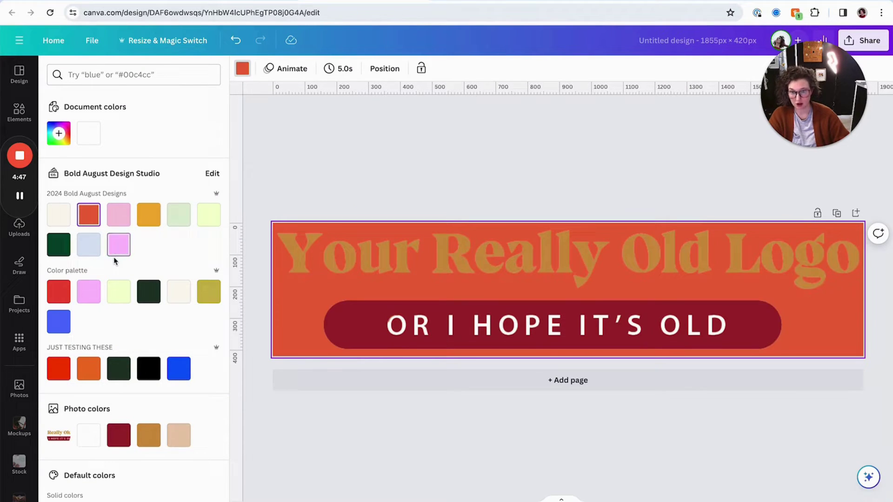
click(118, 249)
click(57, 252)
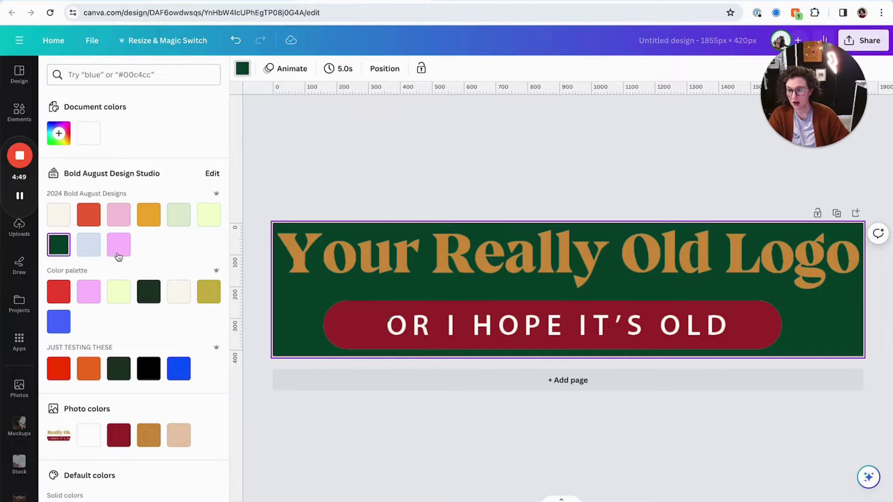
click(118, 251)
click(89, 133)
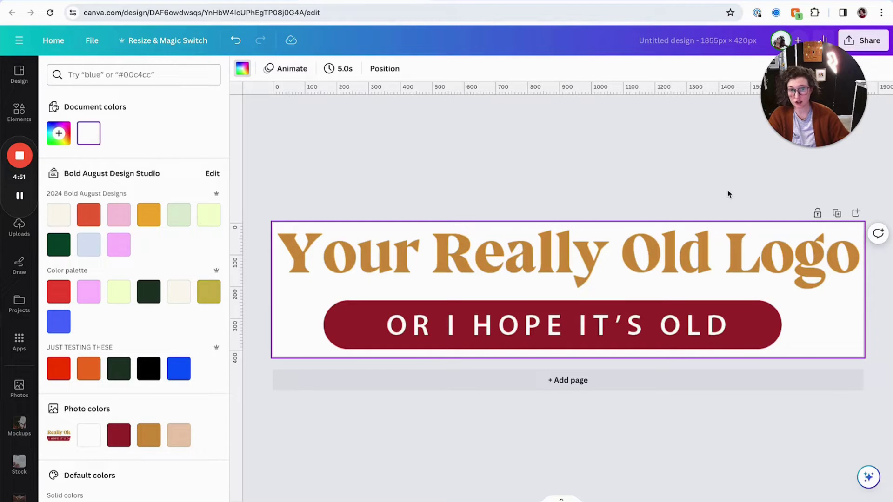
click(728, 190)
drag(806, 129, 747, 120)
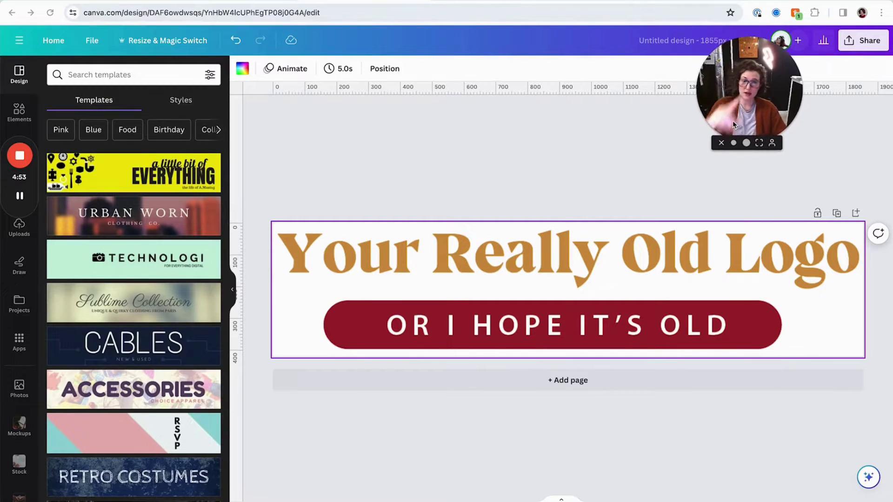
Download the 1855 × 420 px logo banner as a PNG with a transparent background.
click(864, 41)
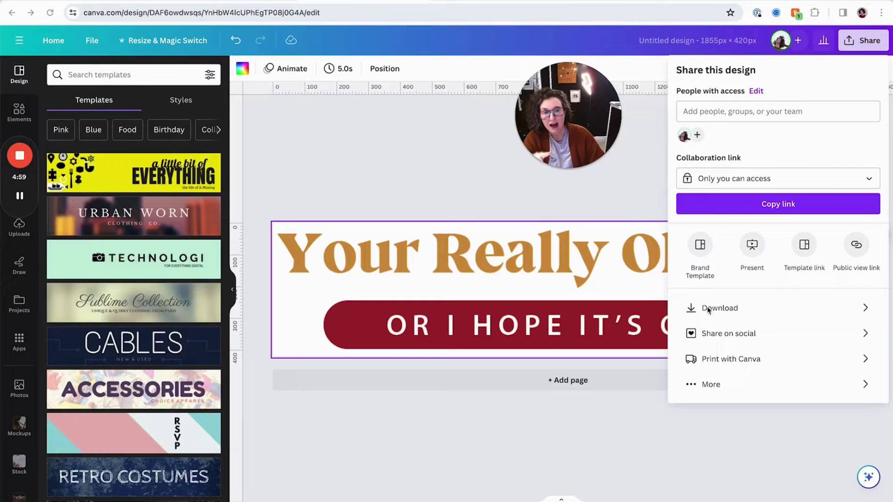
click(719, 308)
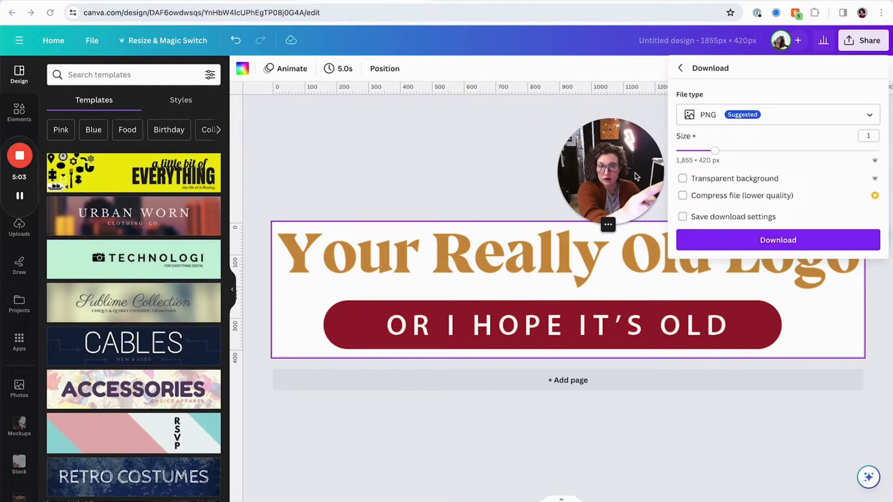
drag(636, 176, 618, 171)
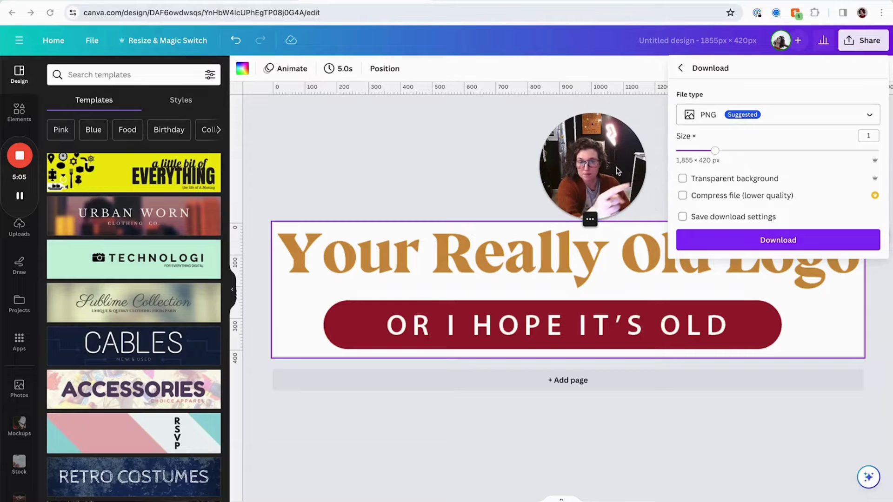
click(719, 120)
click(714, 142)
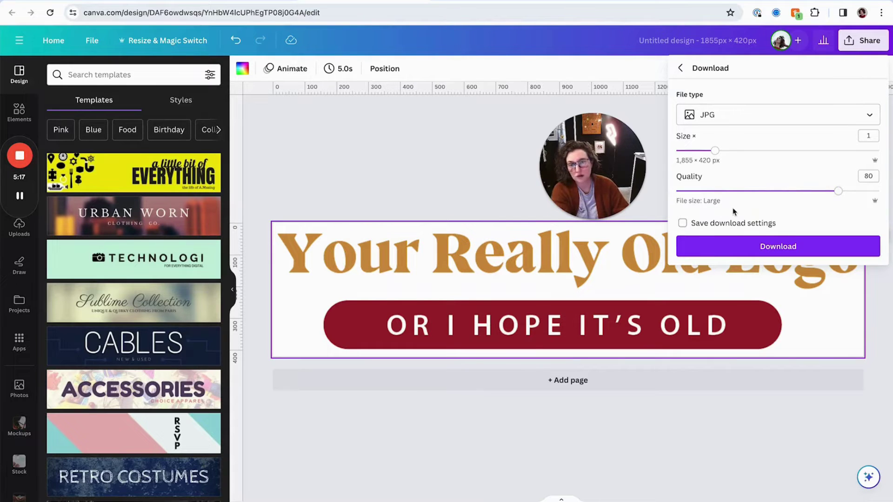
click(711, 115)
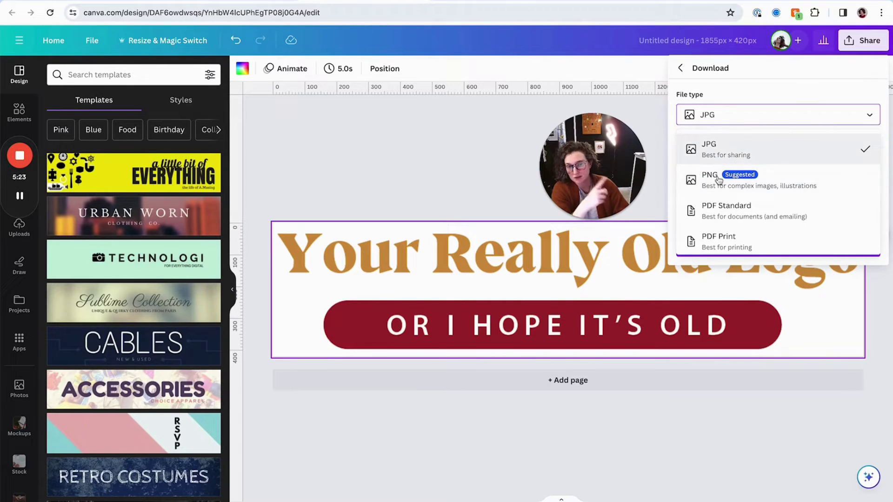
scroll(781, 214, down, 3)
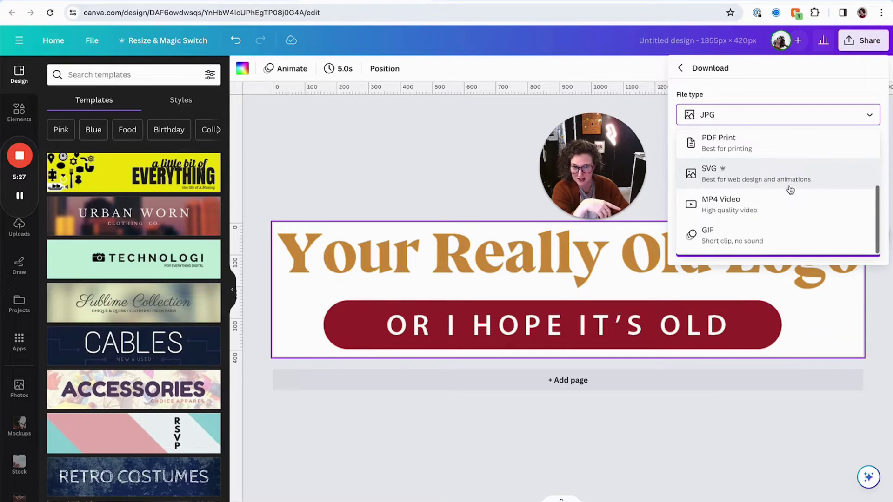
scroll(767, 177, up, 3)
click(726, 179)
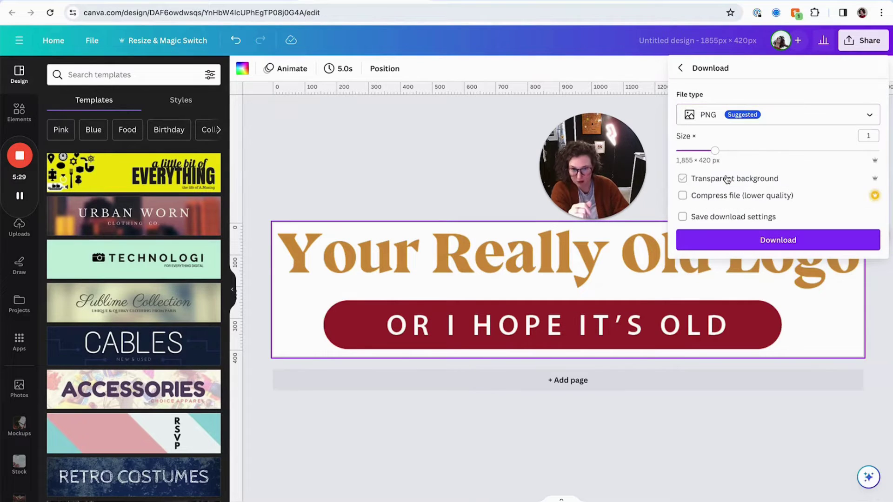
click(727, 179)
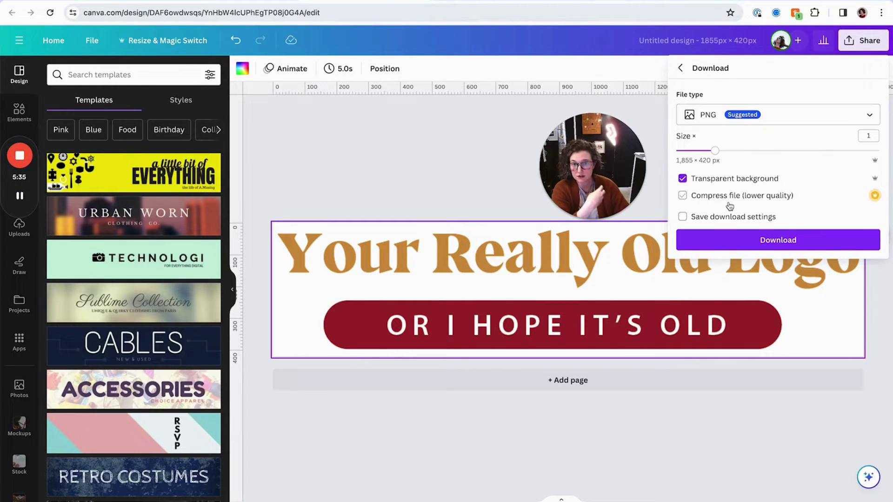
click(716, 240)
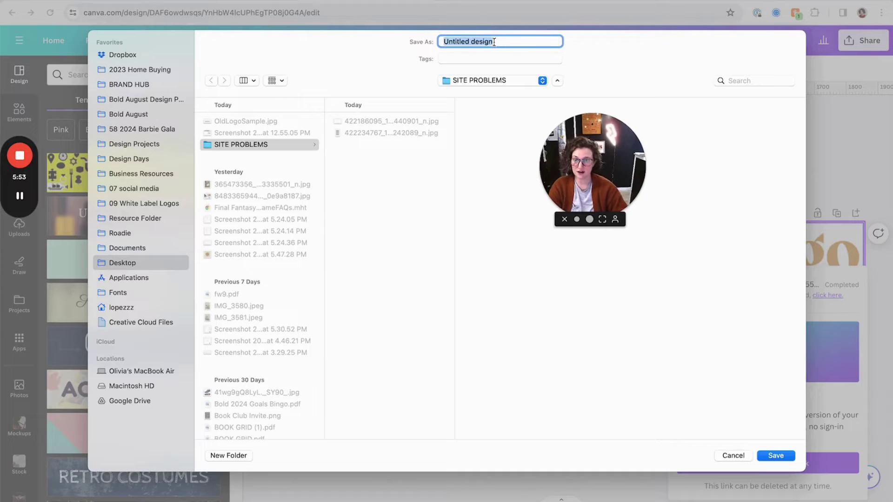
Save the downloaded file as TRANSPARENT_LOGO.png.
text(TRANSPARENT LOGO)
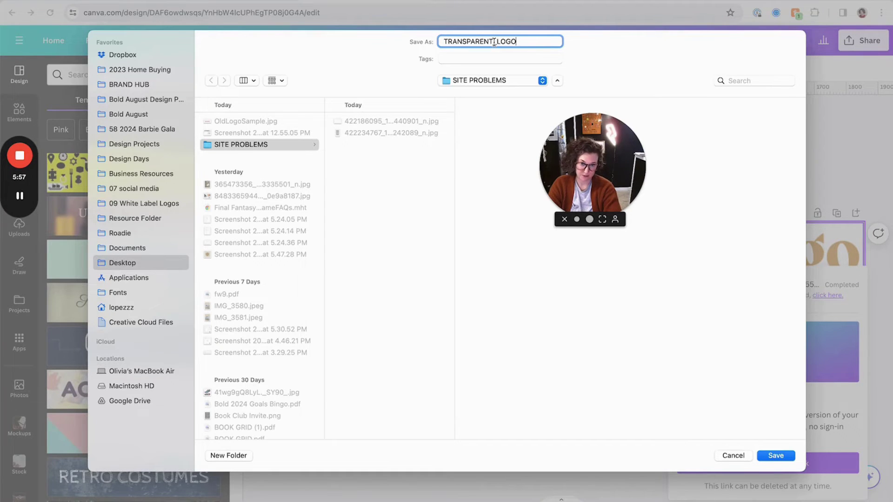
key(Return)
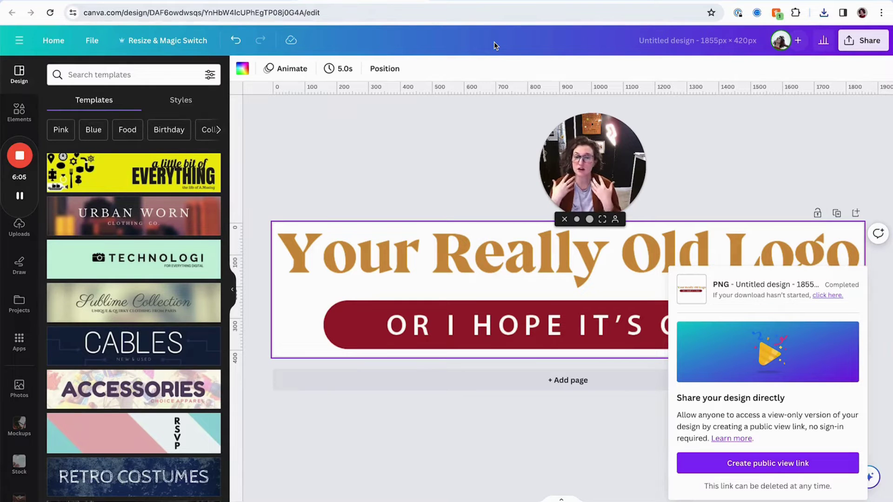
click(468, 153)
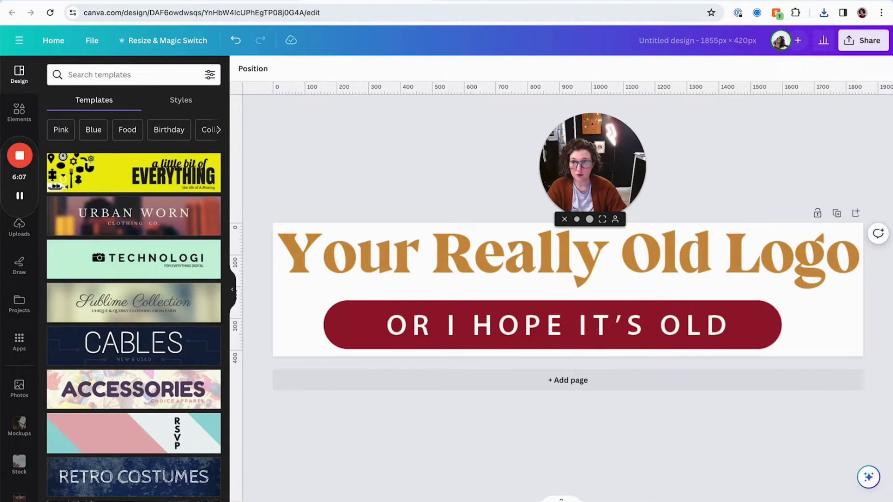
Add a blank Page 10 after the page holding the old logo.
key(ctrl+Tab)
click(429, 273)
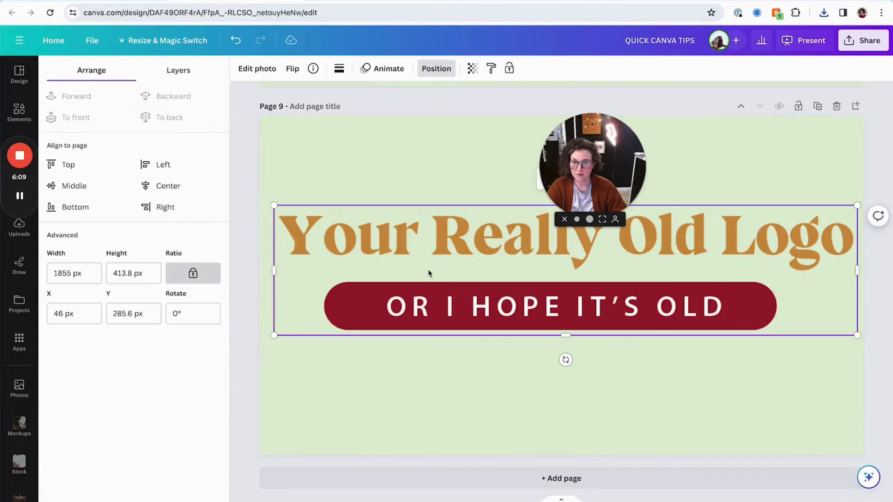
click(434, 194)
click(856, 106)
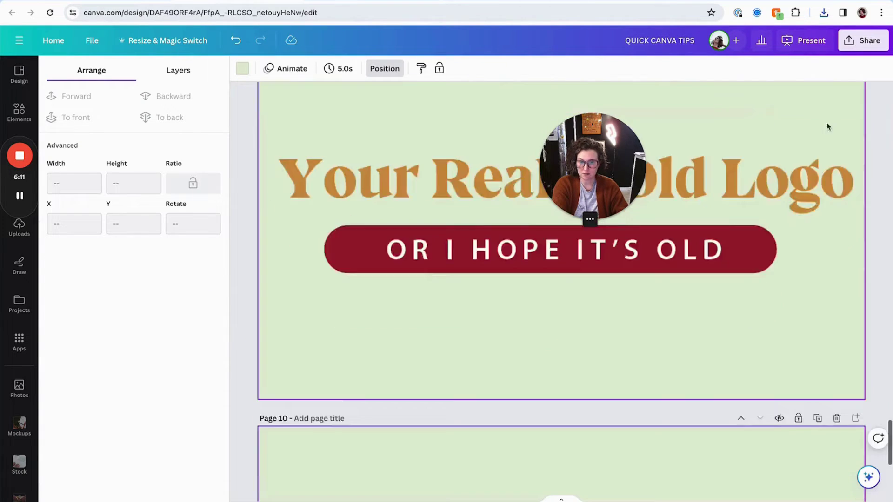
Upload OldLogoSample.jpg from the Desktop into Canva's Uploads library.
mouse_move(24, 239)
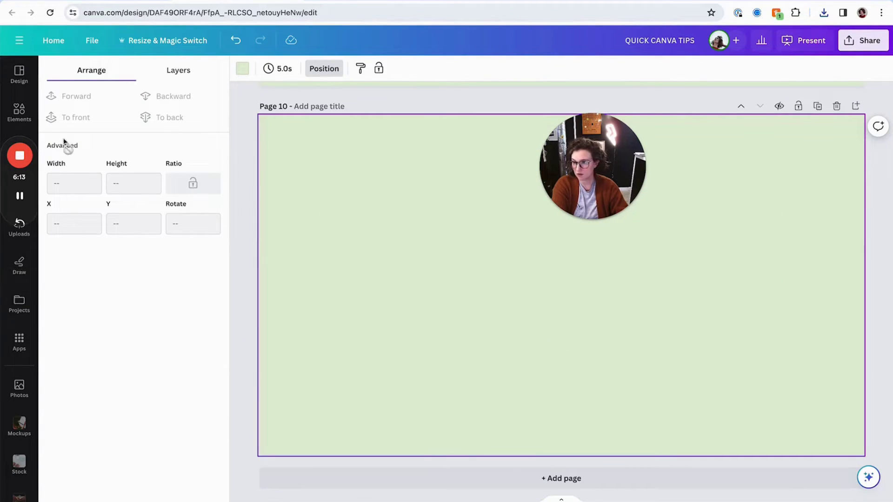
drag(29, 147, 130, 88)
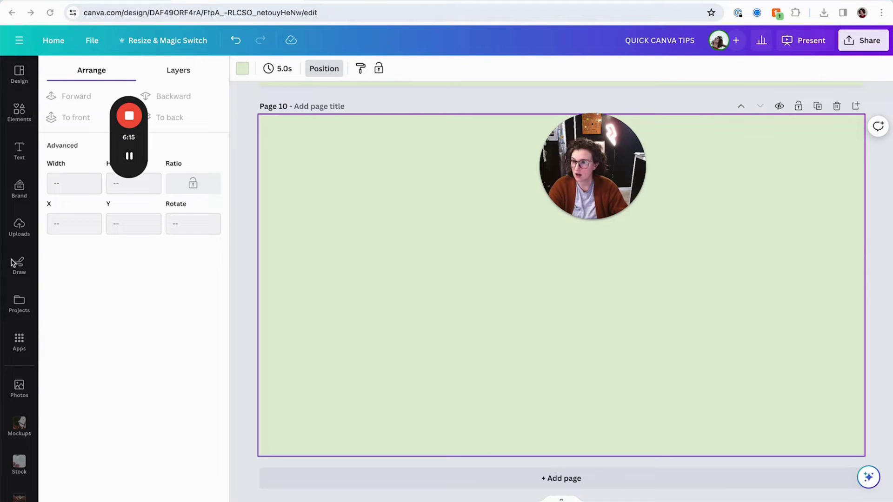
click(19, 189)
click(15, 231)
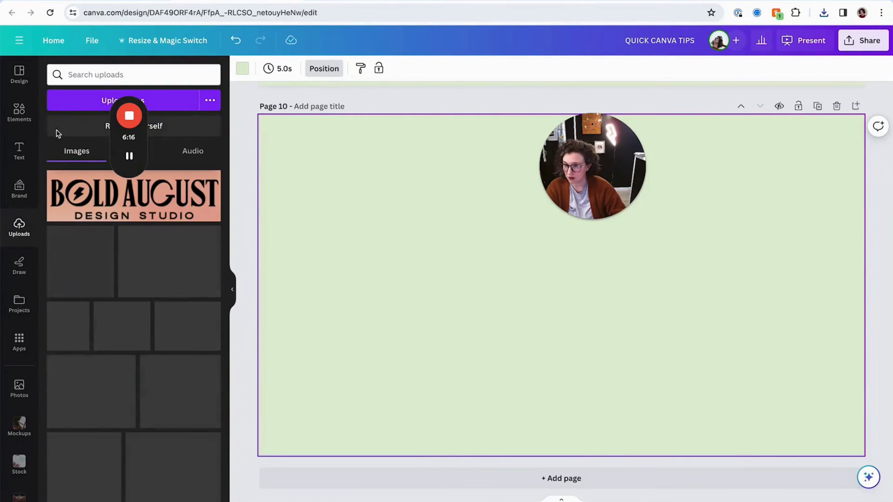
click(64, 106)
click(458, 79)
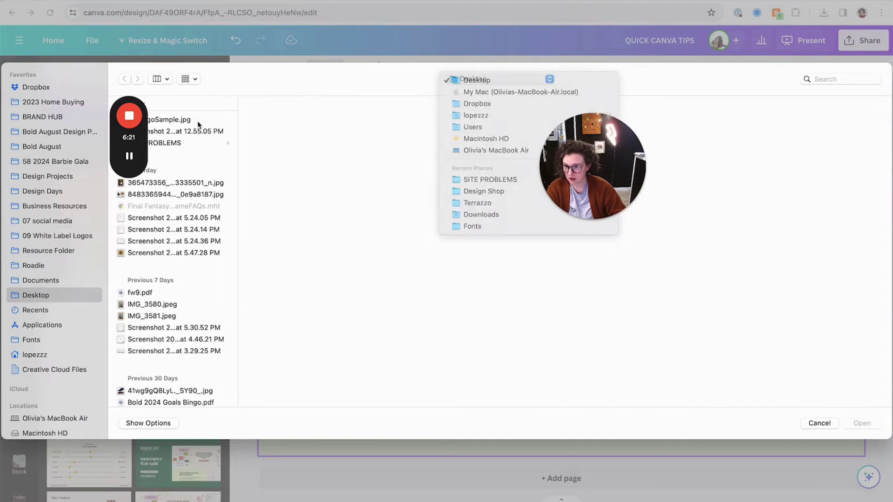
click(182, 121)
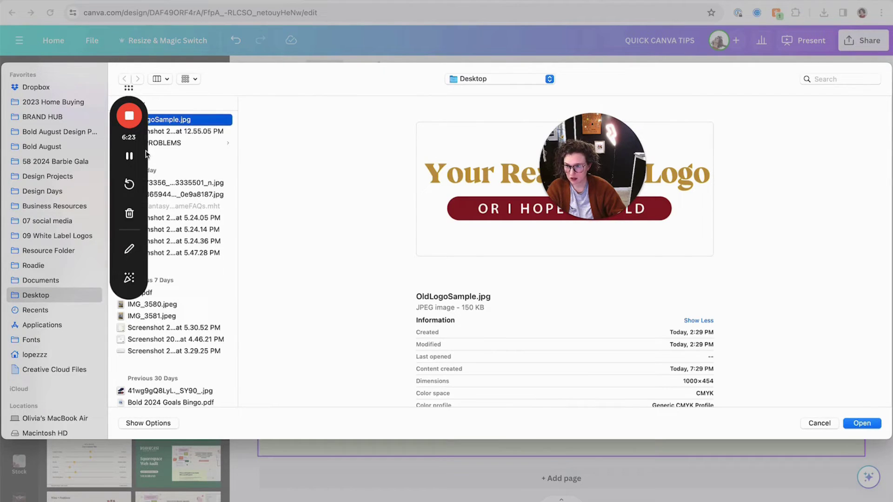
drag(129, 138, 42, 148)
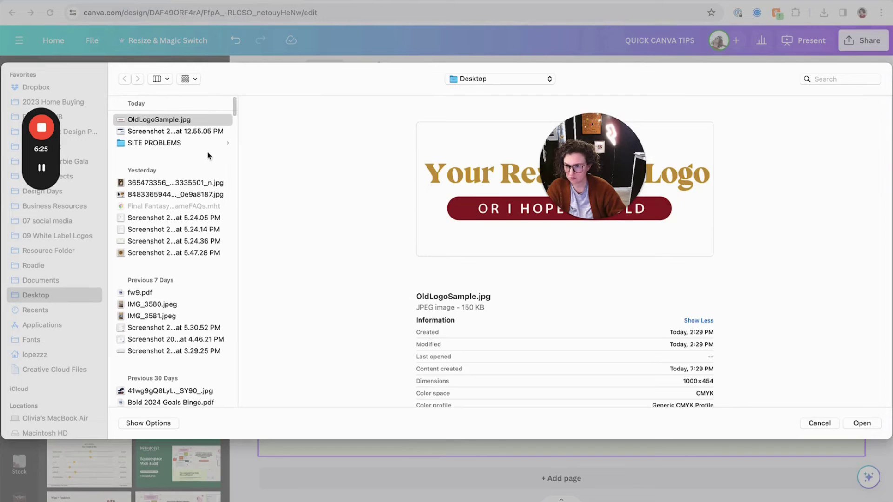
mouse_move(54, 169)
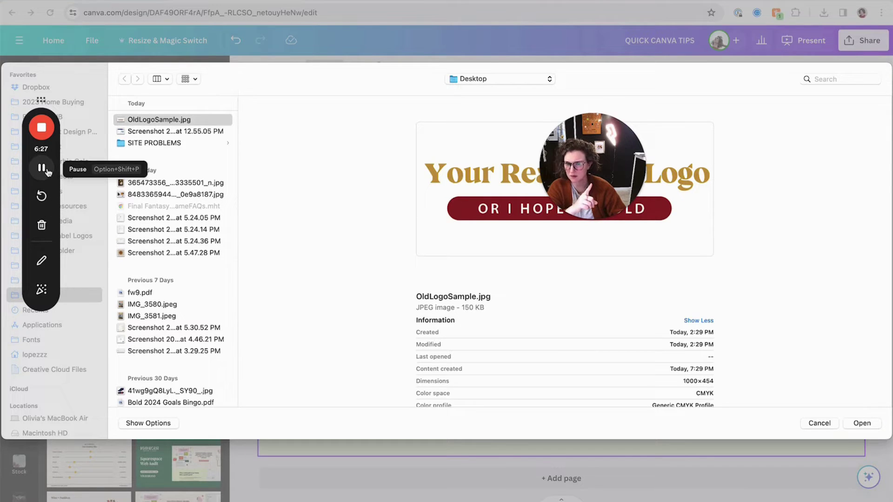
key(Return)
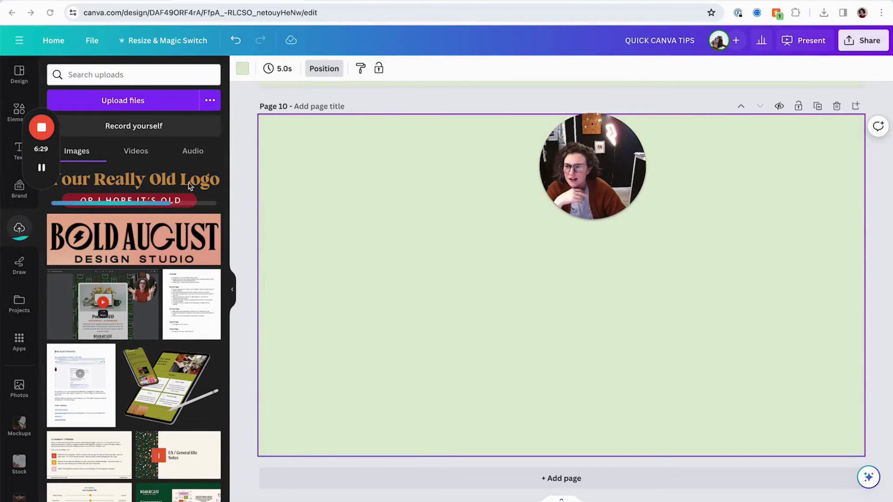
Place the uploaded old logo on Page 10 and make the page background black.
click(125, 193)
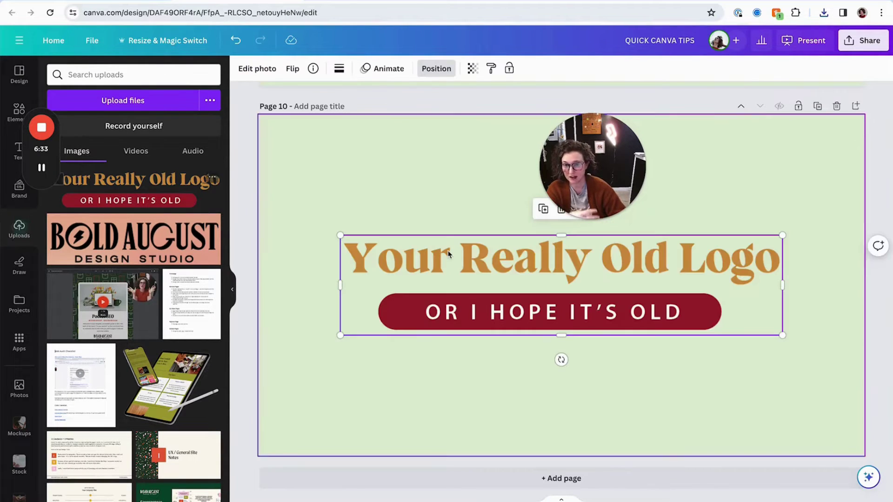
drag(560, 359, 538, 367)
click(313, 159)
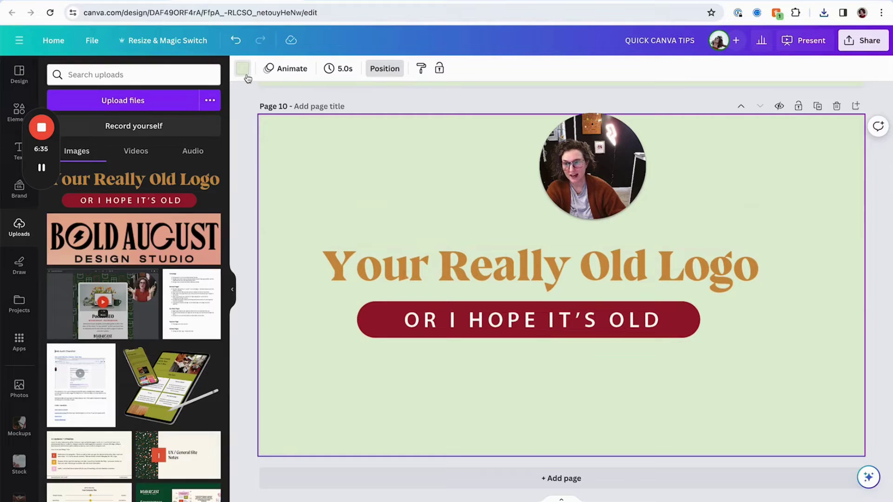
click(243, 68)
click(119, 163)
click(93, 134)
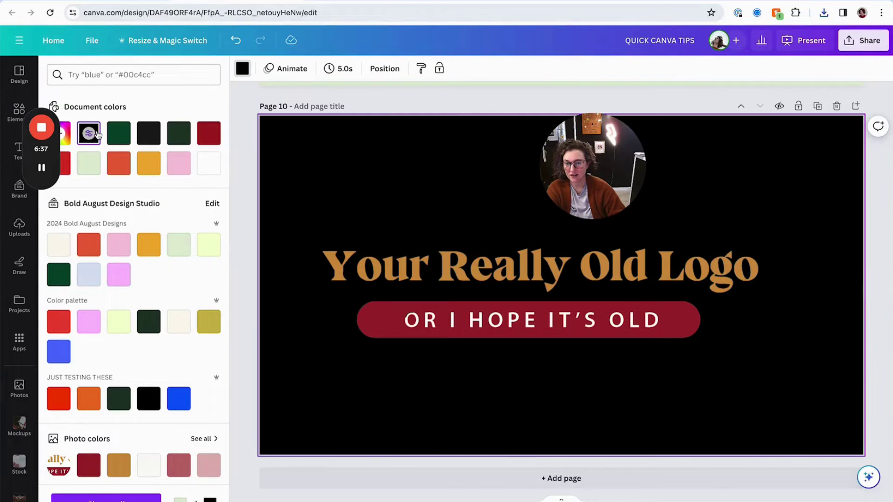
Move the logo slightly above the centre of the page.
drag(434, 280, 467, 273)
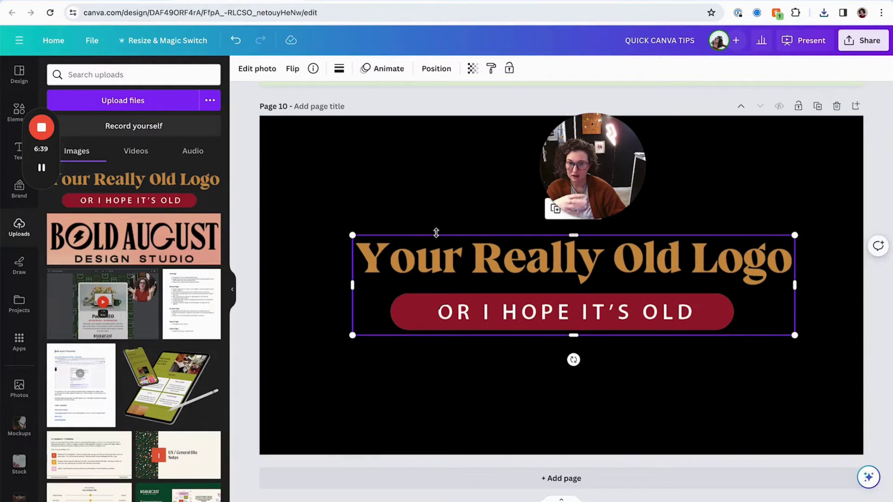
click(429, 221)
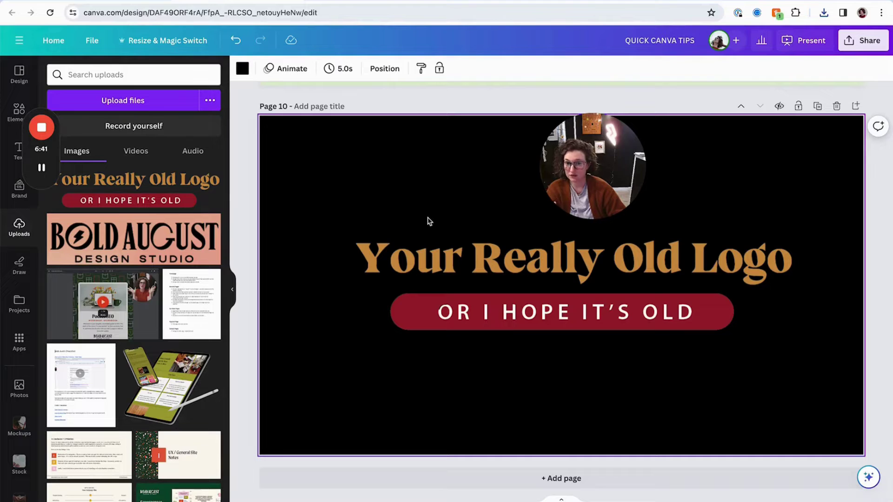
drag(445, 288, 421, 253)
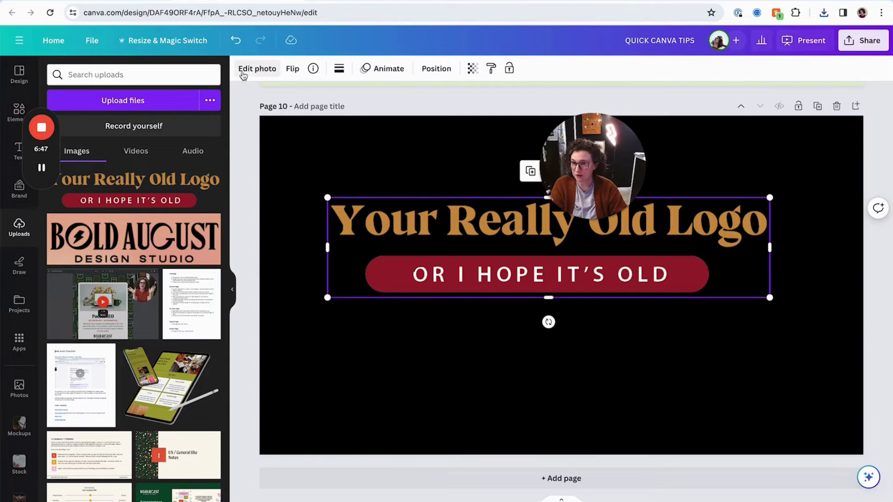
Give the logo a custom duotone with #FFFFFF highlights and #FFFFFF shadows.
click(256, 69)
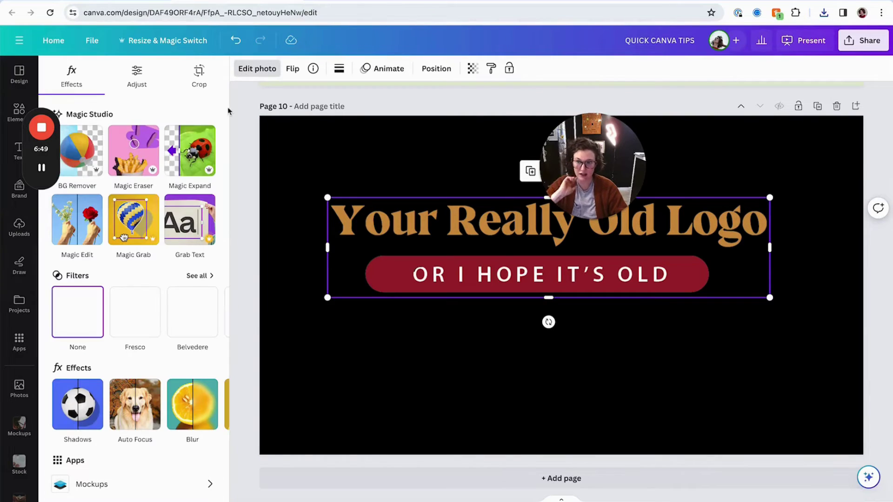
scroll(195, 279, down, 1)
scroll(184, 375, right, 2)
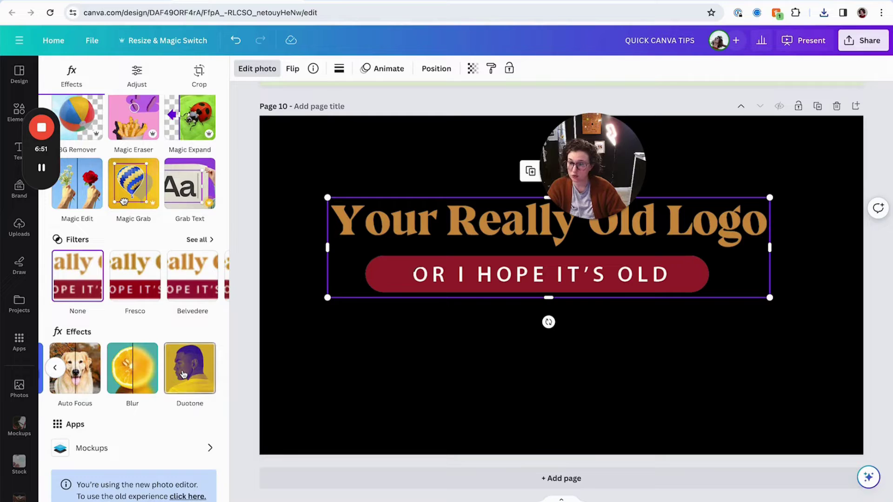
click(184, 374)
click(91, 196)
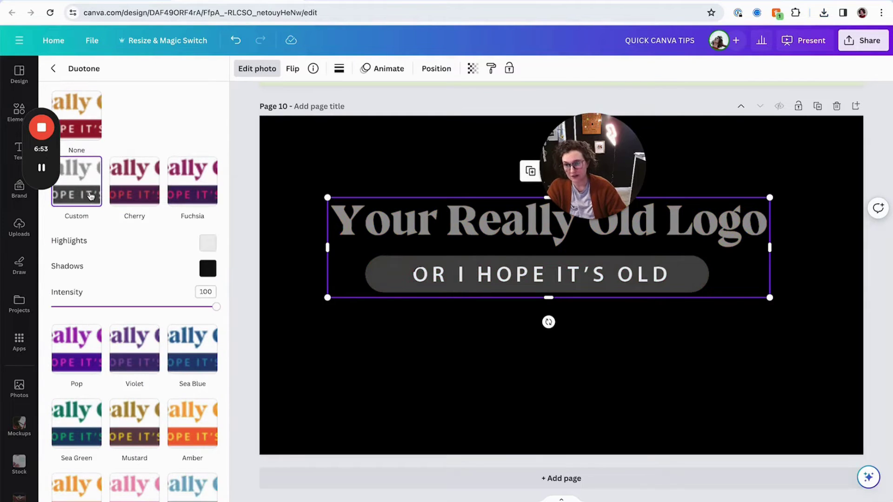
click(207, 243)
text(#FFFFFF)
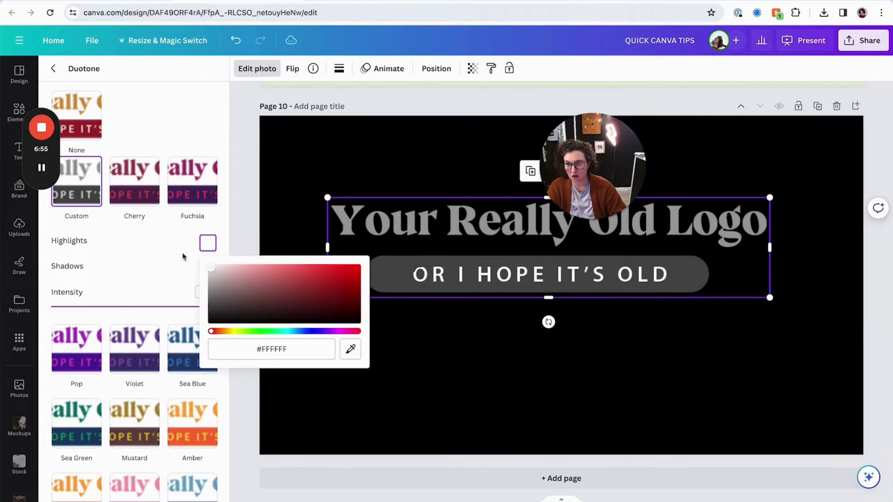
click(162, 245)
click(208, 268)
text(#FFFFFF)
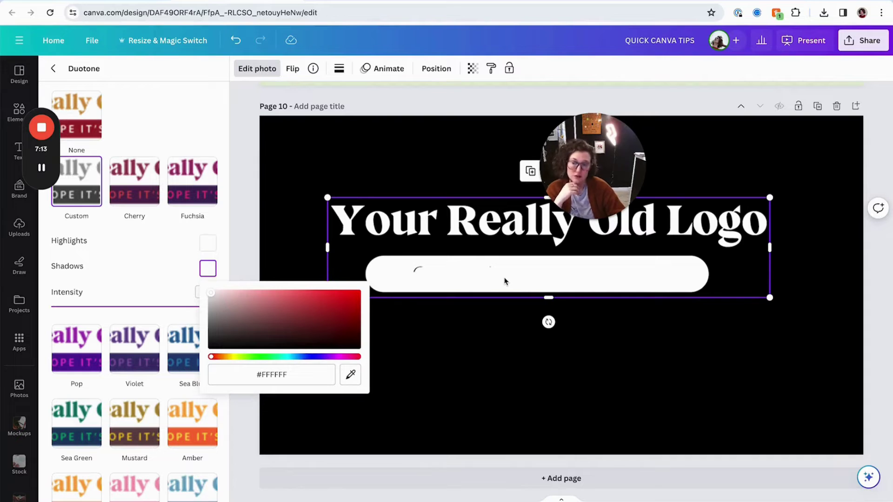
click(476, 347)
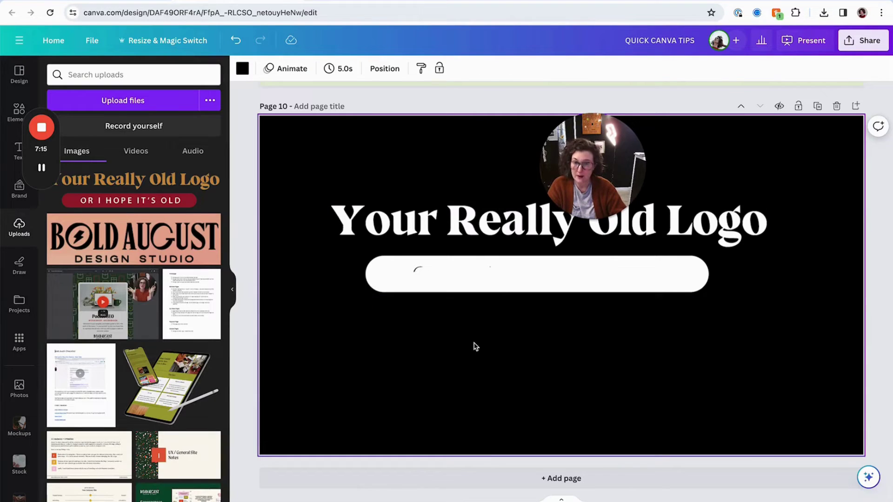
Undo the white duotone and select the original logo on Page 9.
key(ctrl+z)
scroll(475, 347, up, 8)
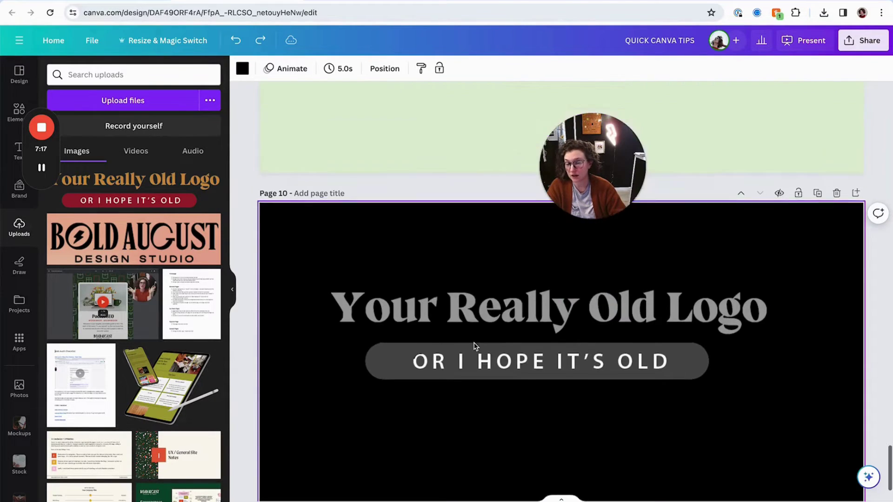
click(474, 342)
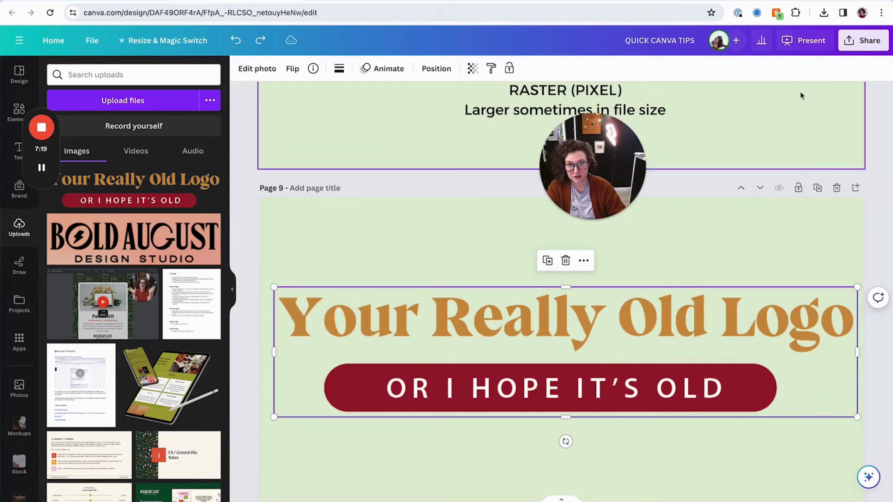
click(863, 41)
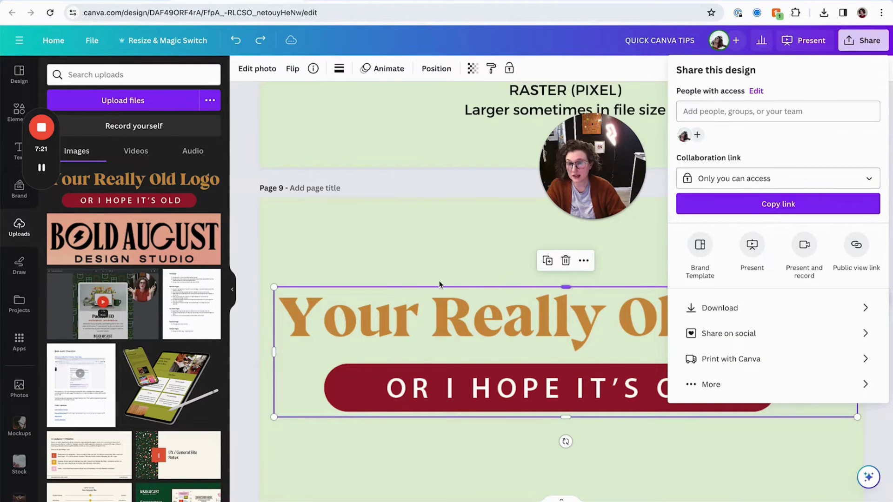
click(435, 265)
click(431, 339)
scroll(431, 339, down, 3)
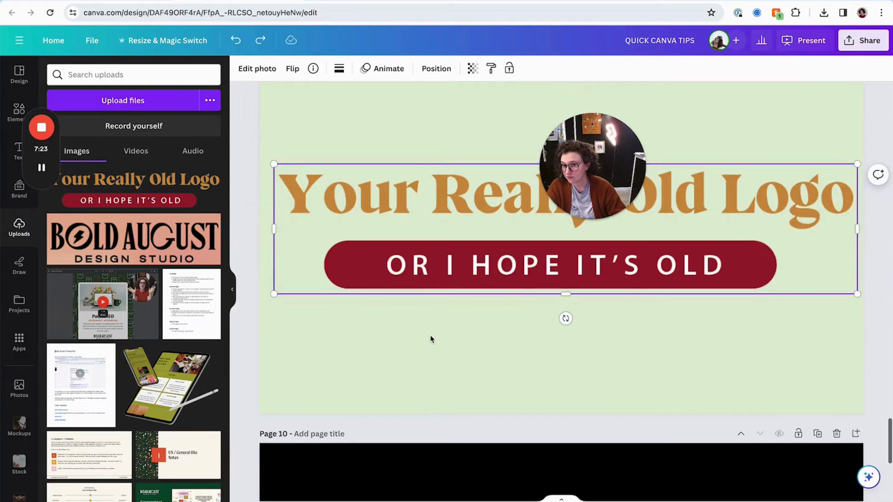
scroll(431, 339, up, 2)
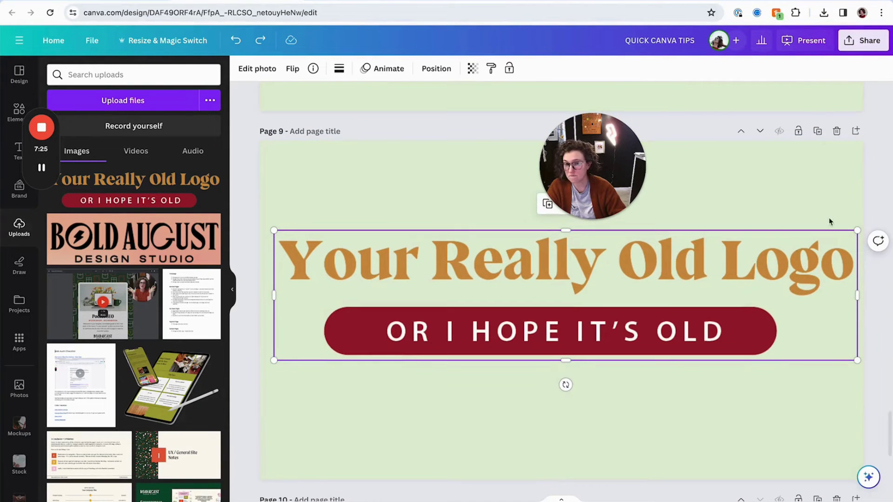
Set the download file type to PNG with a transparent background.
click(857, 47)
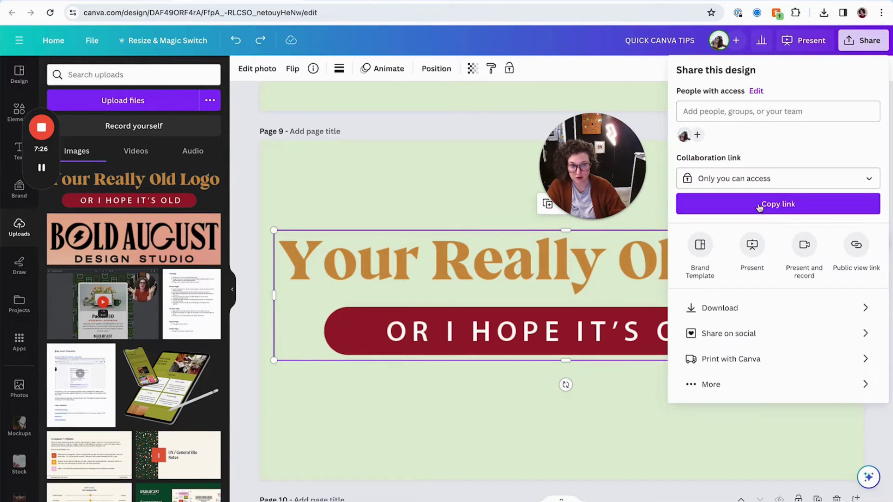
click(724, 307)
click(725, 116)
scroll(723, 187, down, 1)
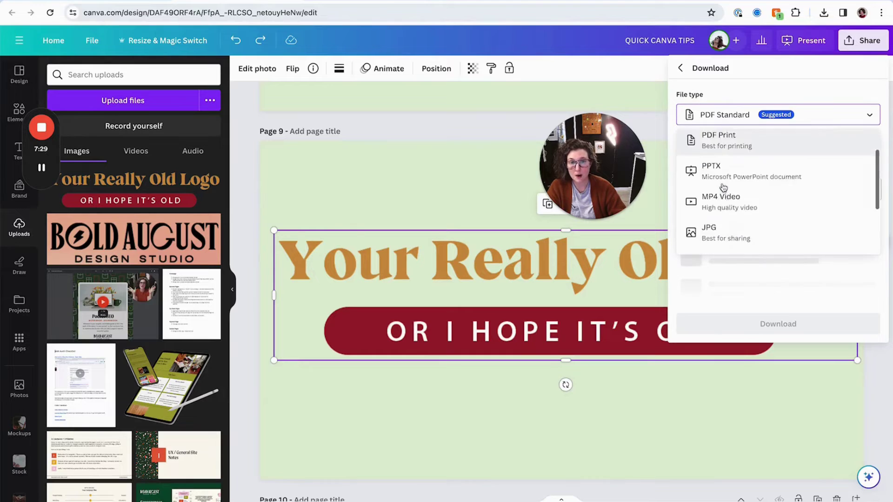
scroll(723, 188, down, 2)
click(722, 187)
click(722, 186)
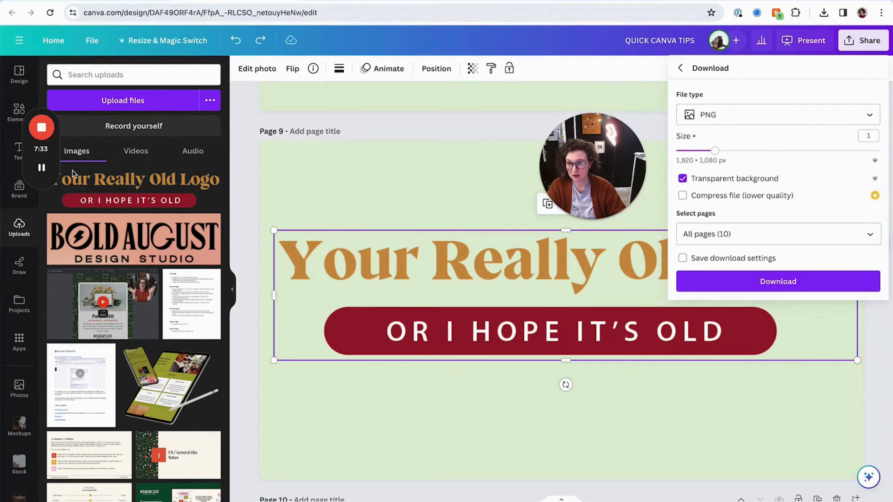
key(ctrl+Tab)
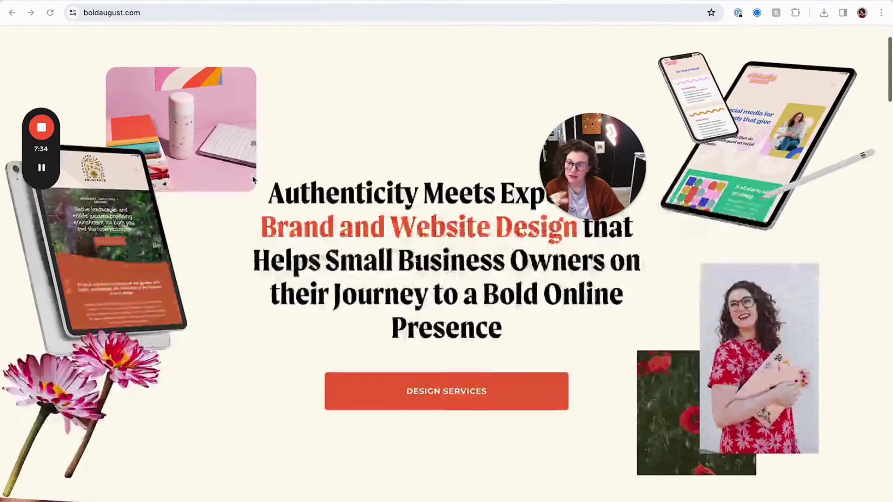
scroll(140, 227, up, 2)
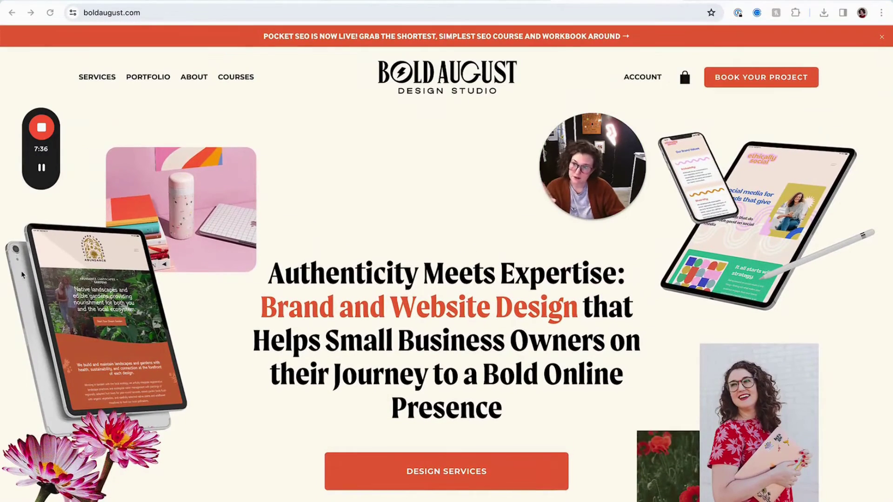
scroll(219, 319, down, 15)
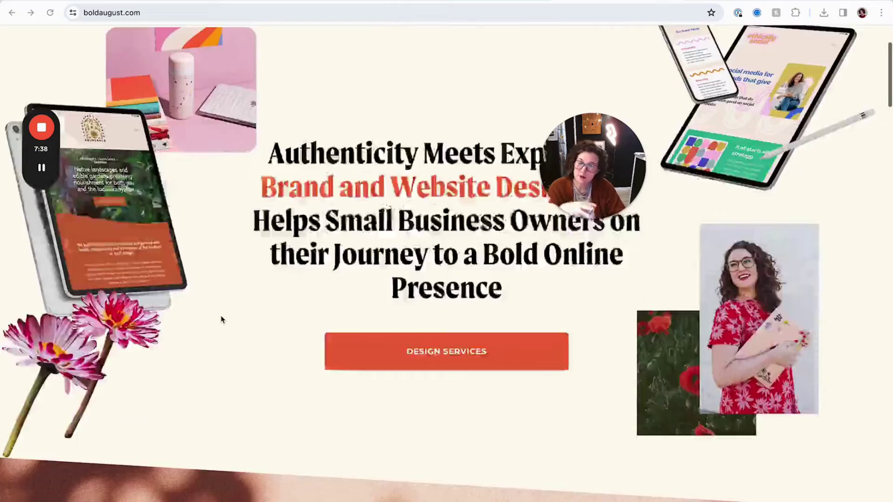
scroll(221, 320, down, 20)
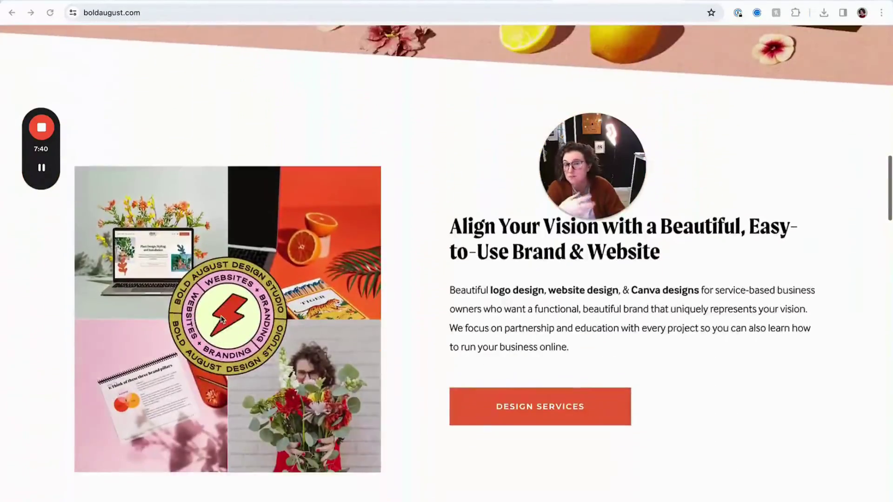
scroll(222, 319, up, 1)
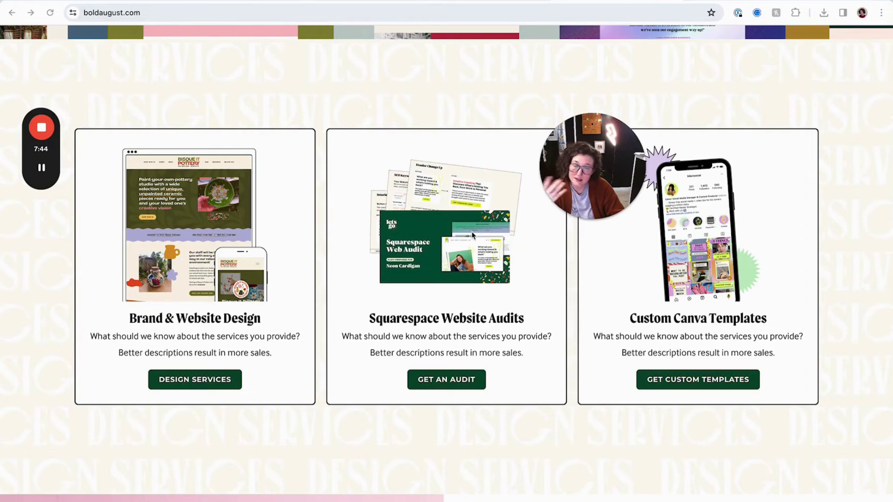
scroll(381, 245, up, 1)
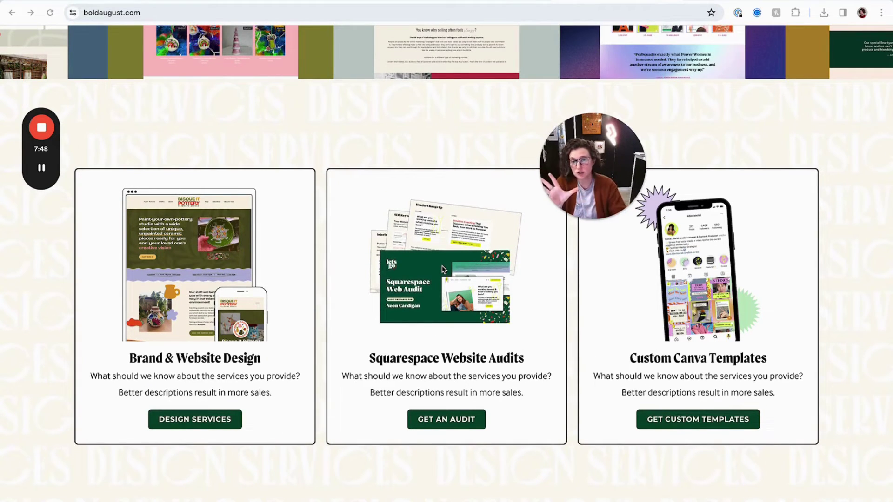
Open the Pocket SEO Header design from Canva's recent designs.
click(241, 1)
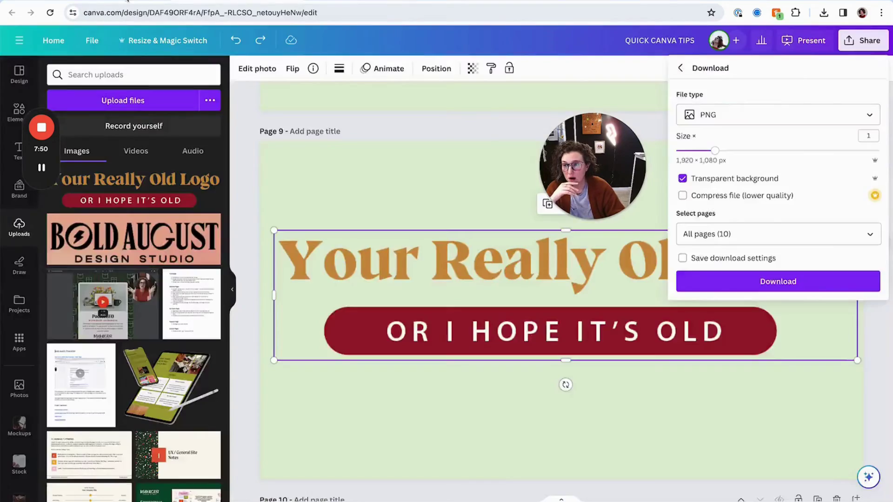
key(ctrl+Tab)
scroll(373, 352, up, 6)
scroll(373, 352, up, 3)
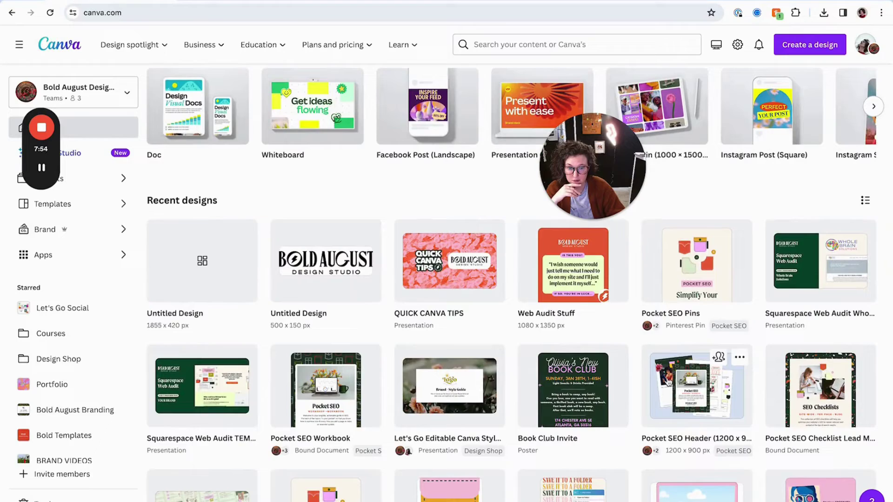
click(668, 381)
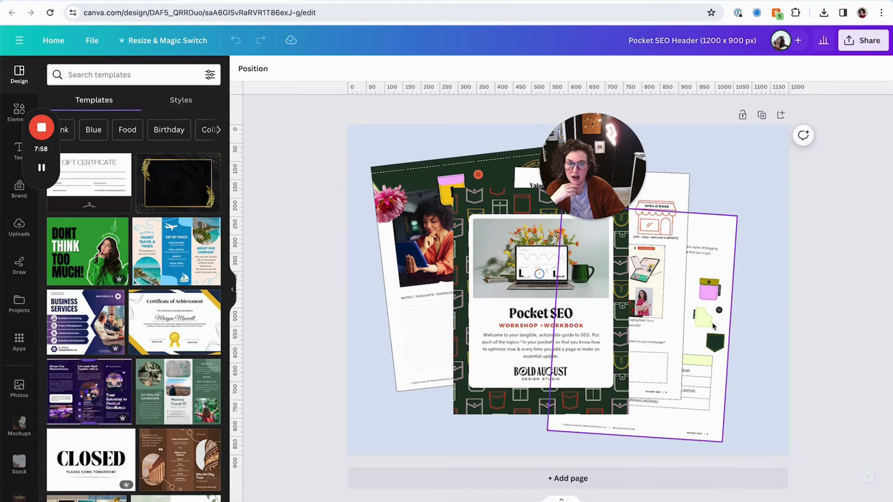
drag(738, 328, 364, 295)
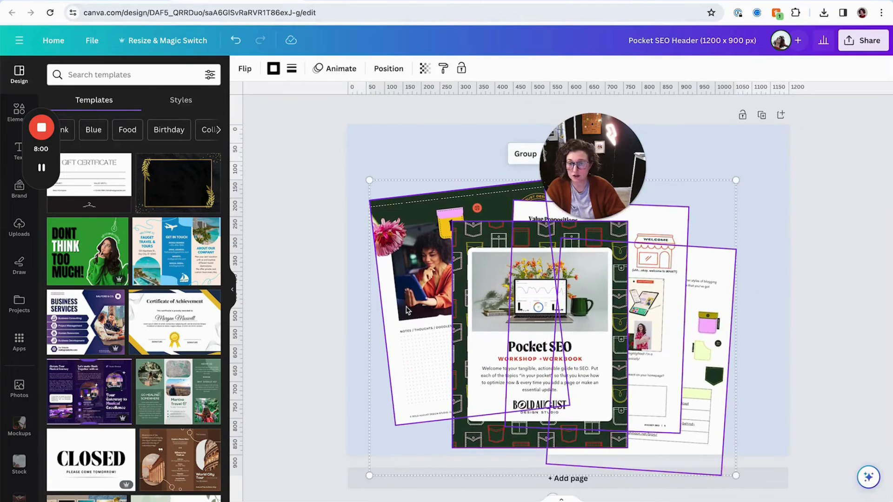
key(ctrl+z)
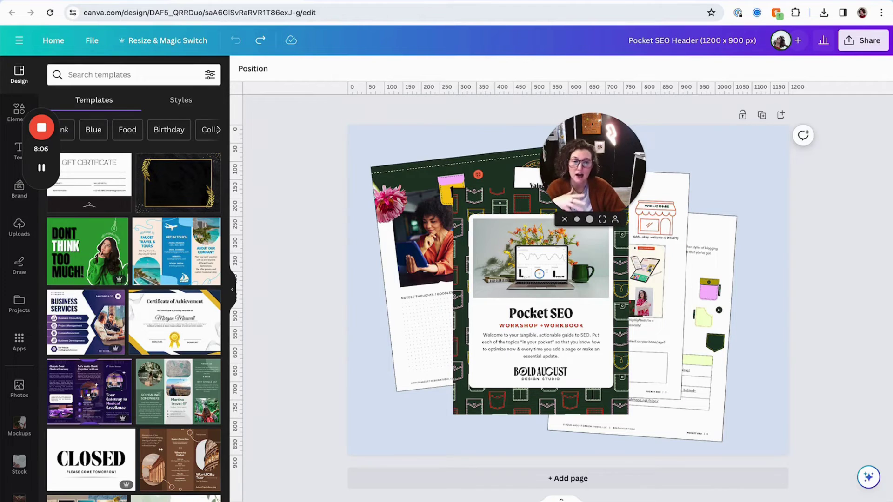
Download the 1,200 × 900 px design as a transparent PNG and add a blank second page.
click(722, 172)
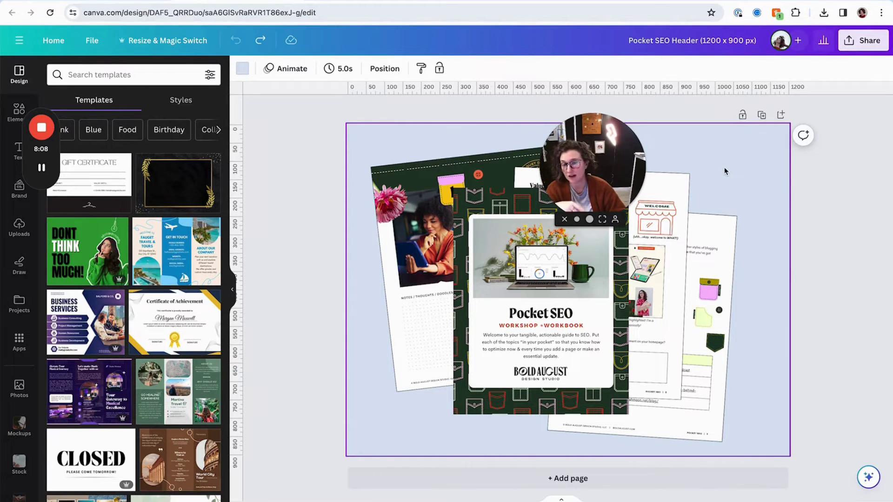
click(850, 43)
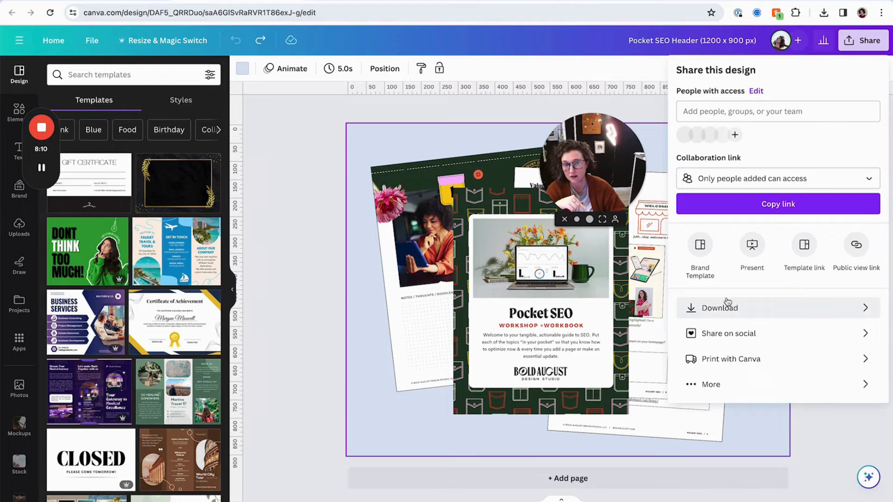
click(715, 314)
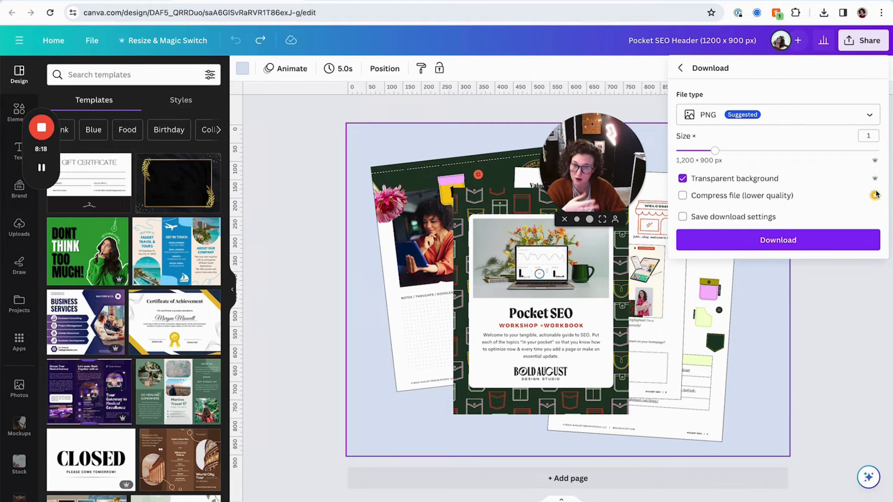
click(792, 243)
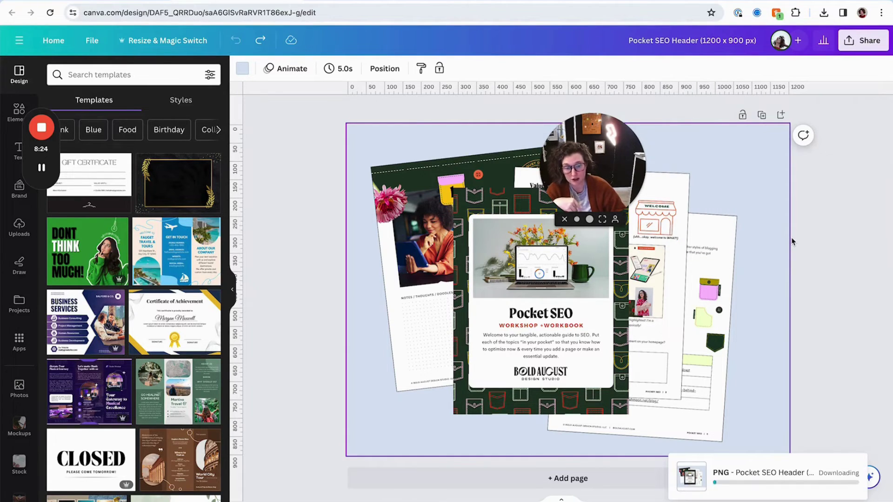
mouse_move(37, 171)
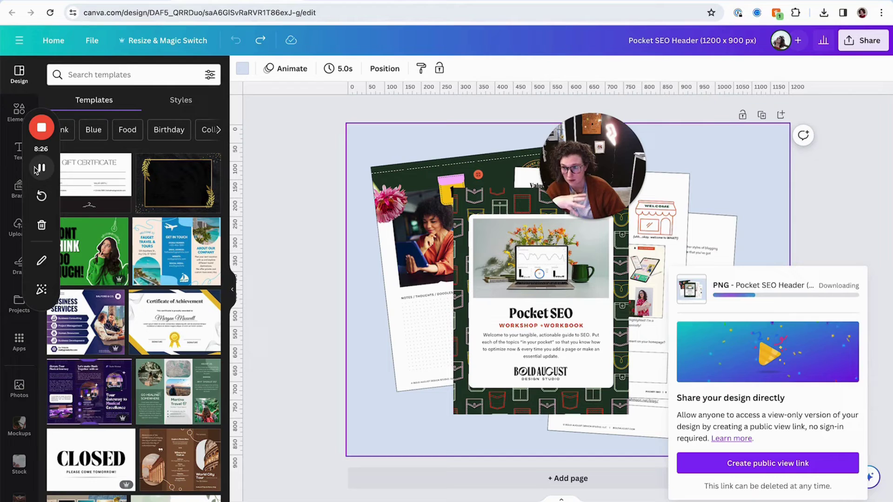
click(437, 482)
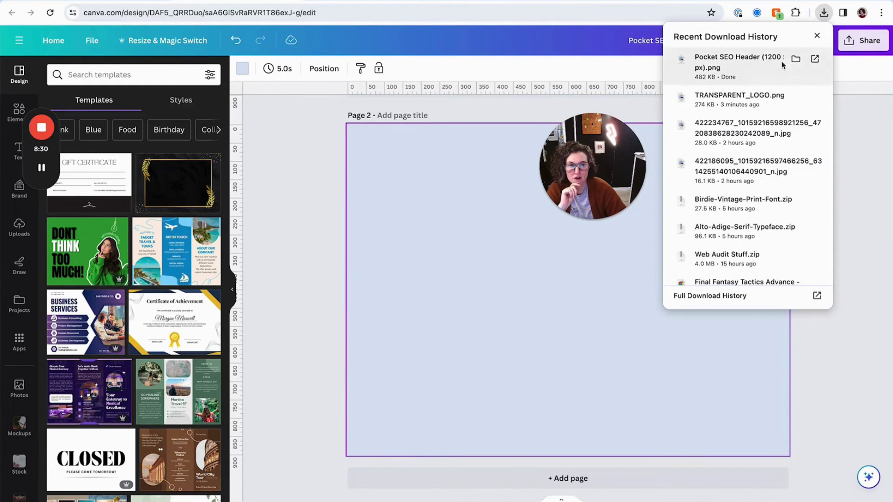
Drop the Pocket SEO PNG onto Page 2, make the page pink, and resize the image.
click(796, 60)
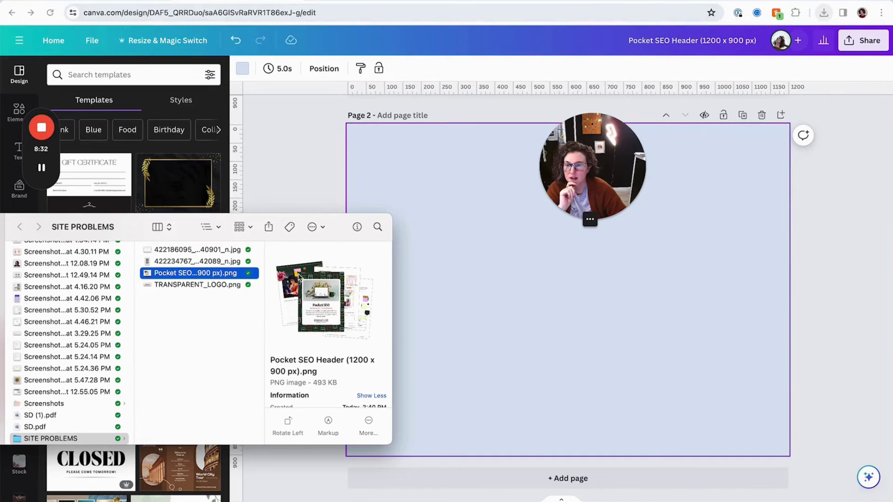
drag(299, 277, 453, 239)
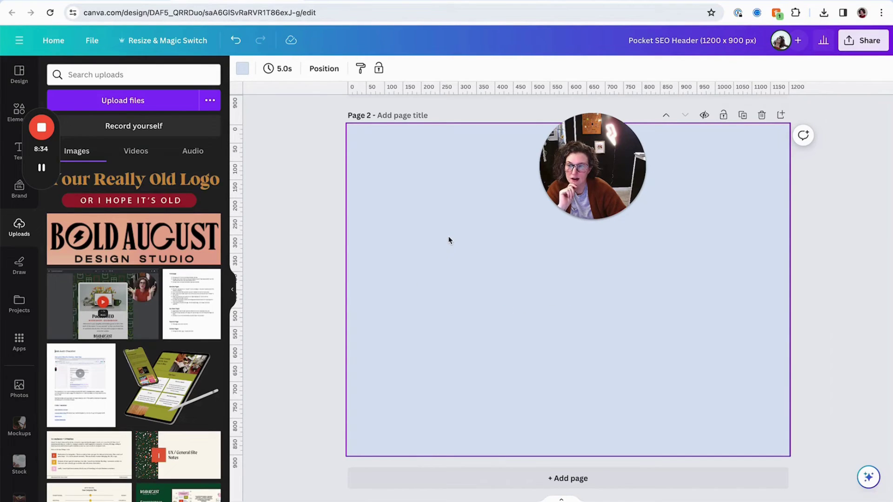
click(373, 194)
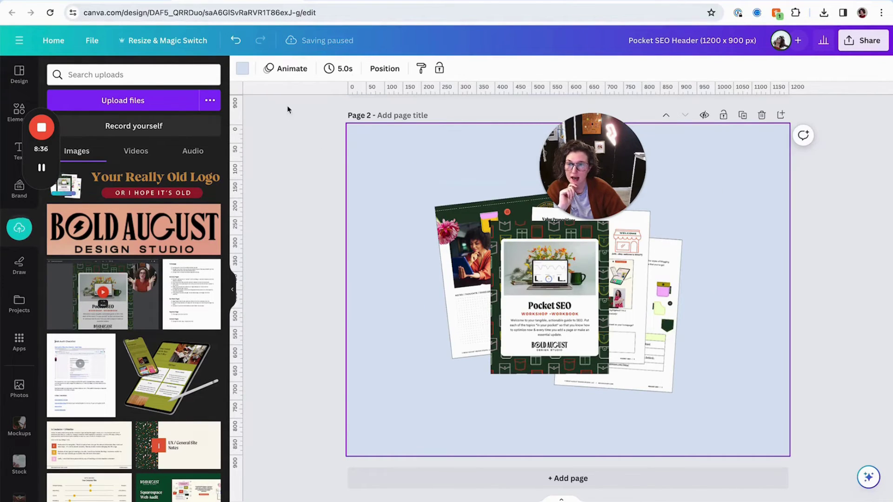
click(242, 74)
click(149, 214)
click(122, 215)
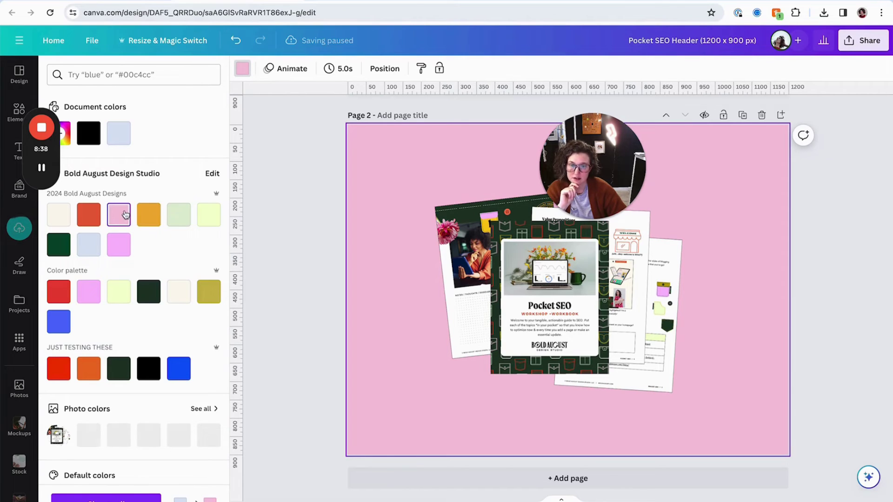
click(507, 279)
drag(419, 401, 392, 421)
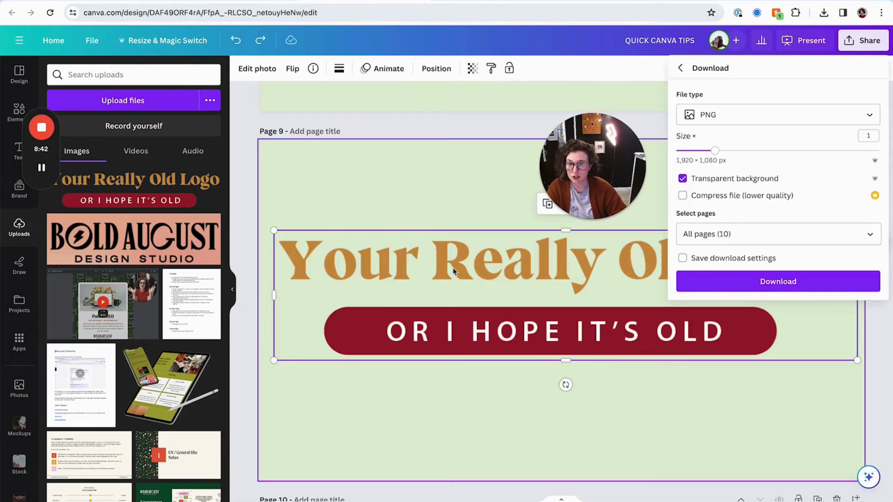
Paste the Pocket SEO mockup onto page 7 of Quick Canva Tips, below the heading.
click(453, 267)
scroll(453, 267, down, 5)
scroll(417, 234, up, 3)
scroll(417, 234, up, 3)
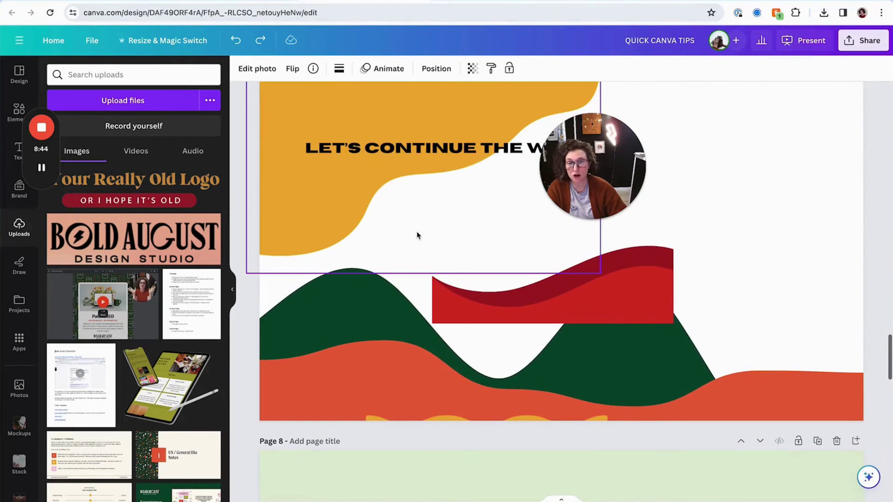
key(ctrl+v)
drag(463, 228, 519, 280)
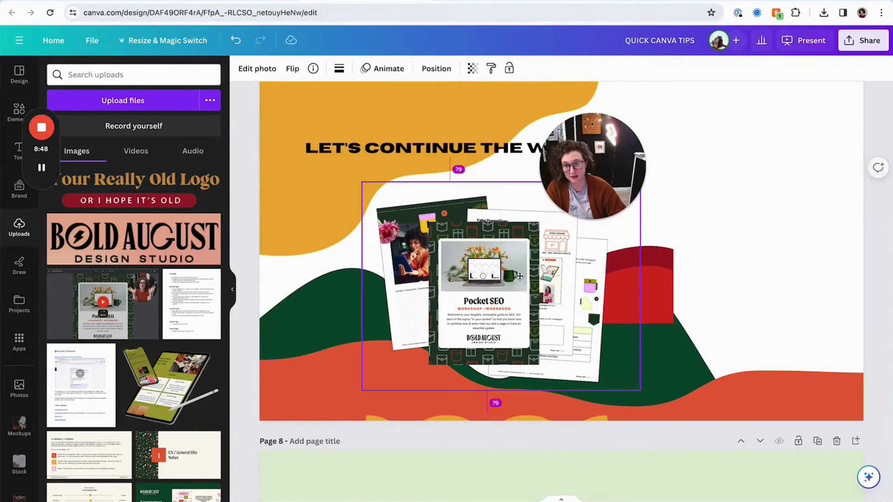
click(796, 239)
key(Escape)
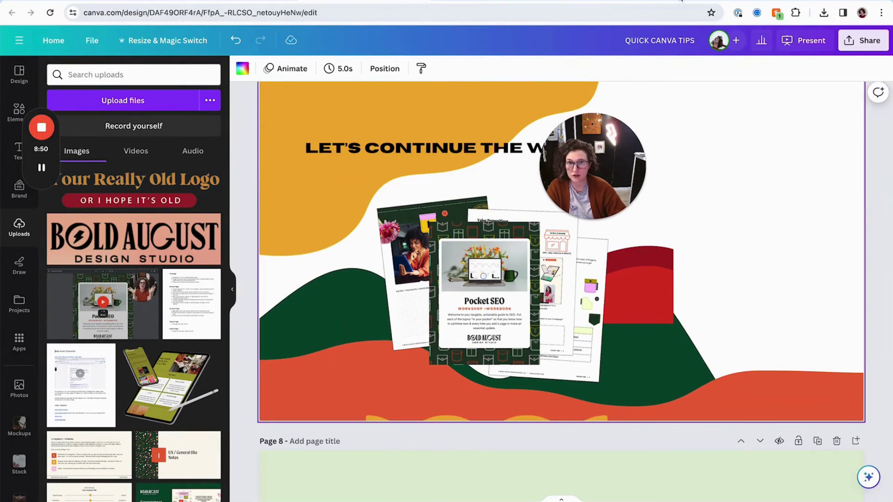
click(681, 1)
scroll(410, 206, down, 3)
Add a blank section below the testimonial on the Squarespace home page.
scroll(410, 206, up, 5)
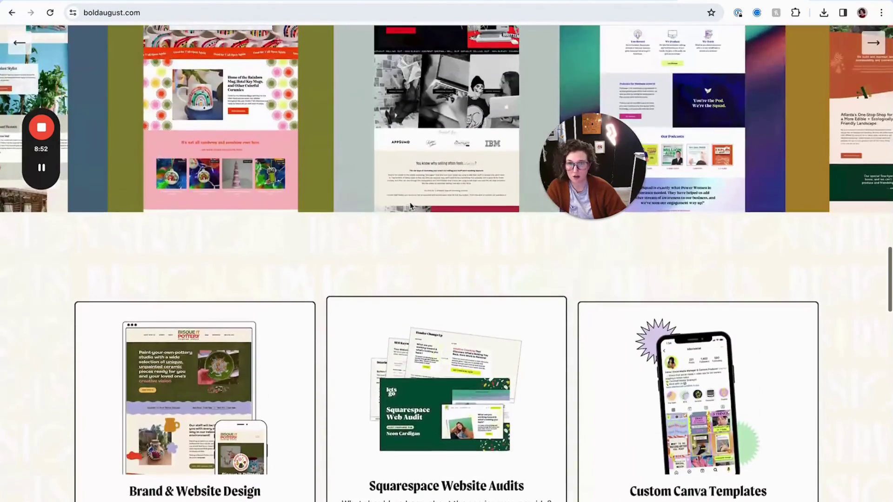
click(80, 1)
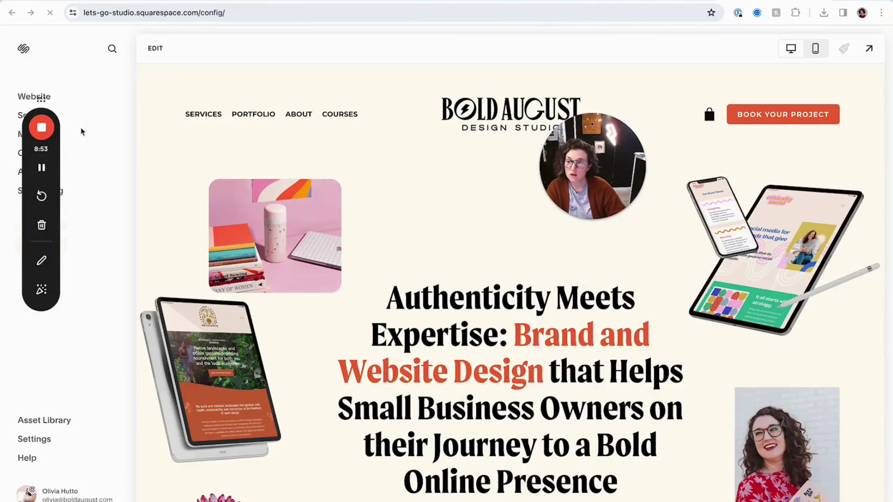
click(155, 50)
scroll(285, 232, down, 5)
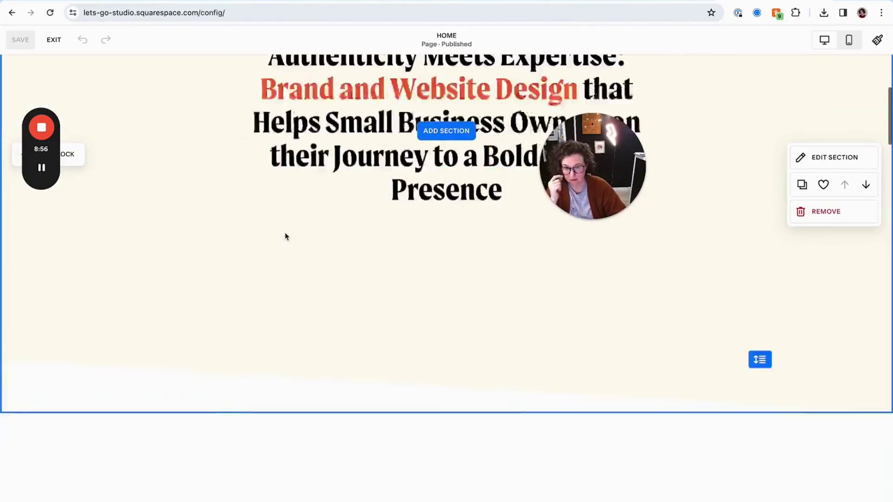
scroll(286, 236, down, 15)
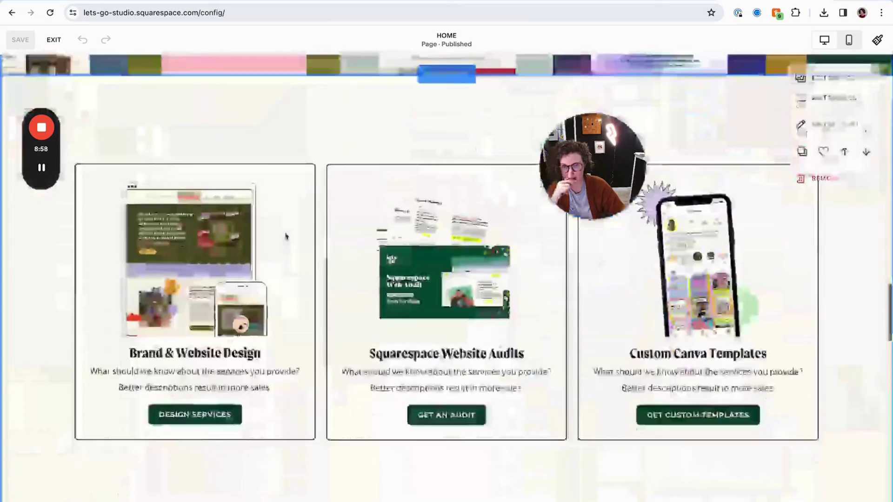
scroll(285, 235, down, 15)
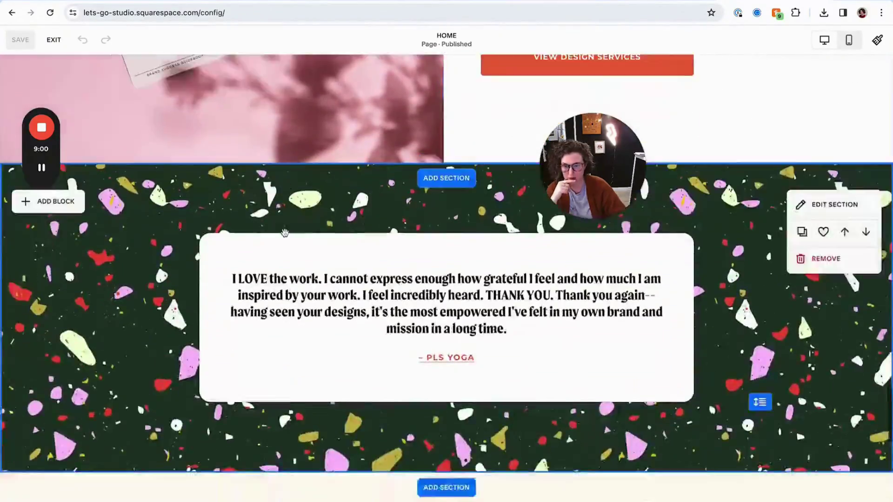
scroll(285, 232, down, 10)
scroll(285, 235, up, 10)
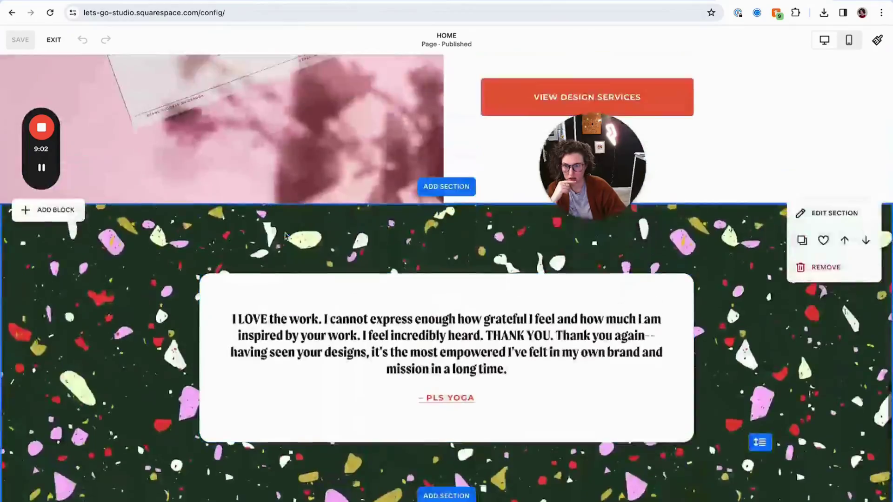
scroll(285, 235, up, 3)
scroll(285, 235, down, 7)
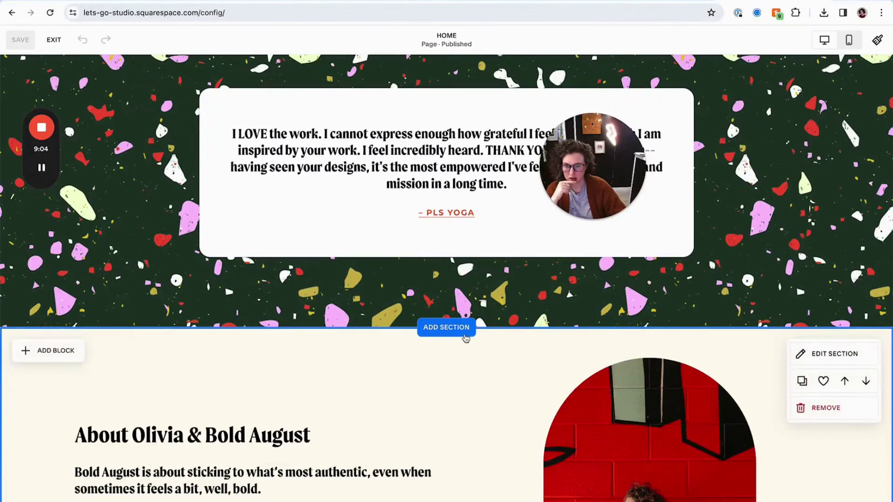
click(464, 331)
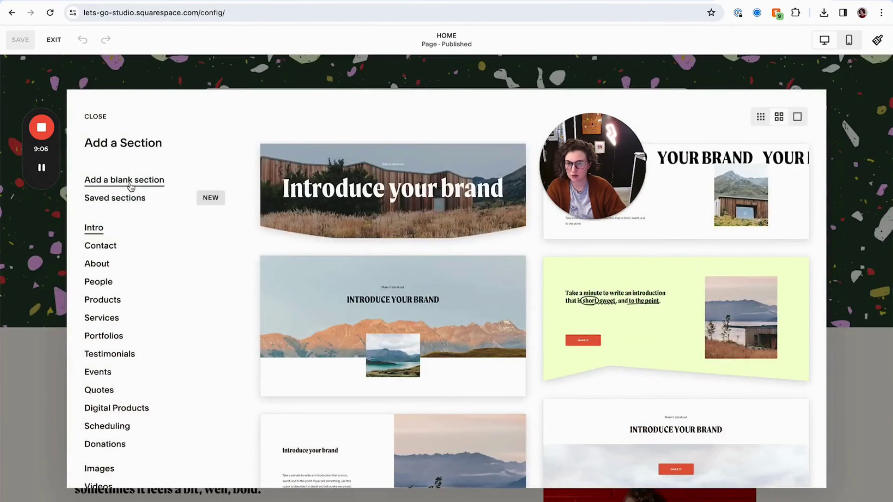
click(130, 185)
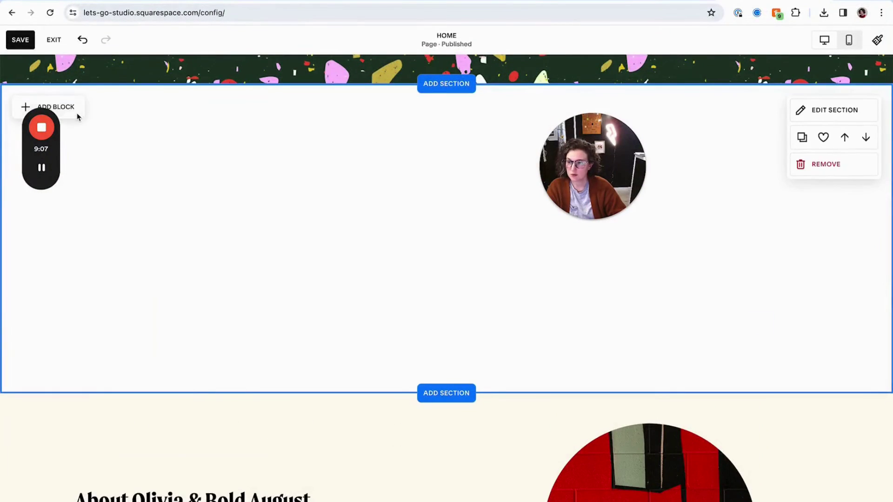
Add an Image block with the uploaded Pocket SEO Header PNG and enlarge it.
click(77, 116)
click(139, 183)
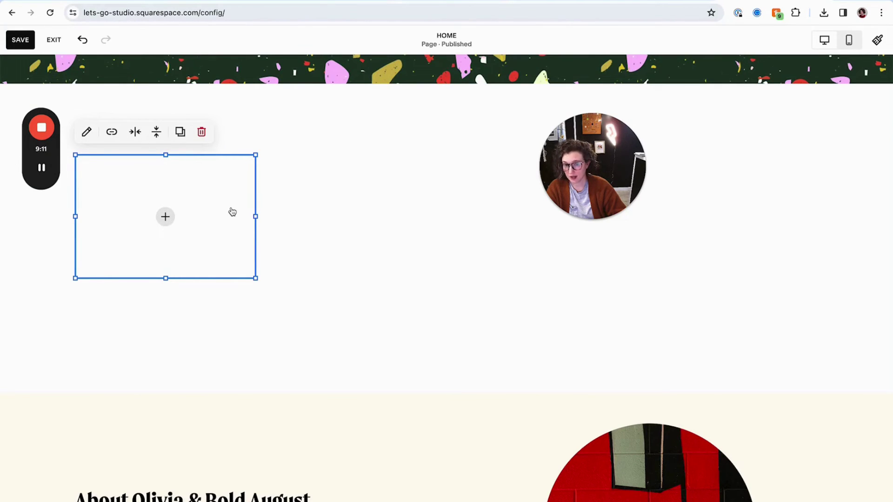
click(166, 217)
click(157, 219)
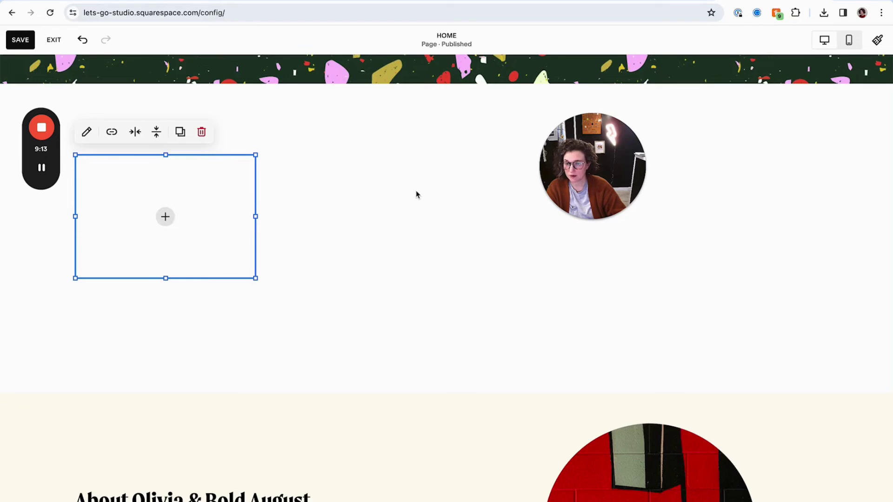
click(186, 144)
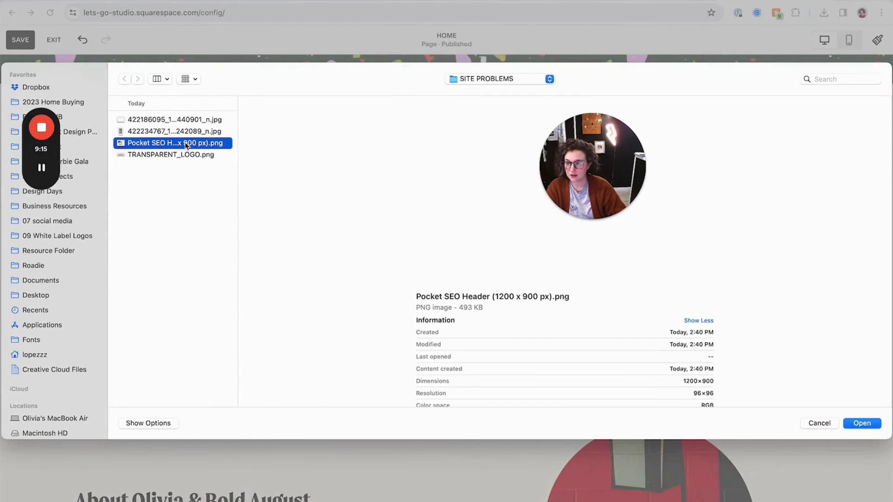
double_click(187, 145)
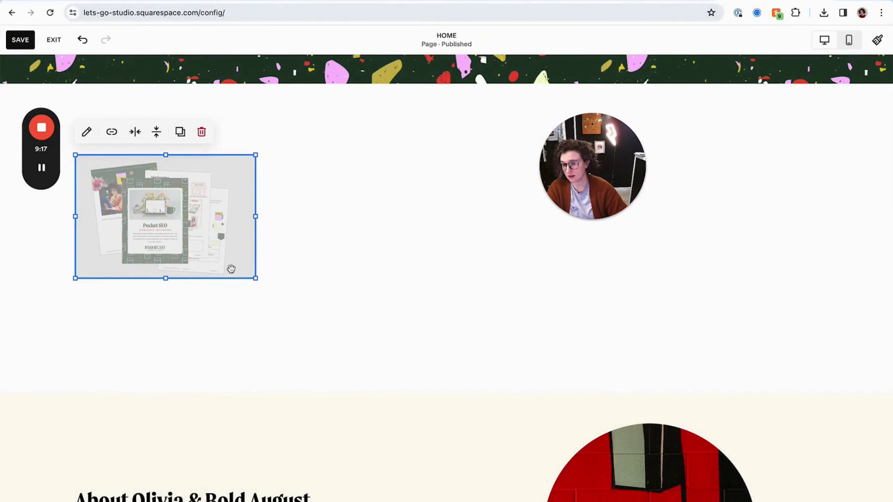
drag(255, 283, 374, 341)
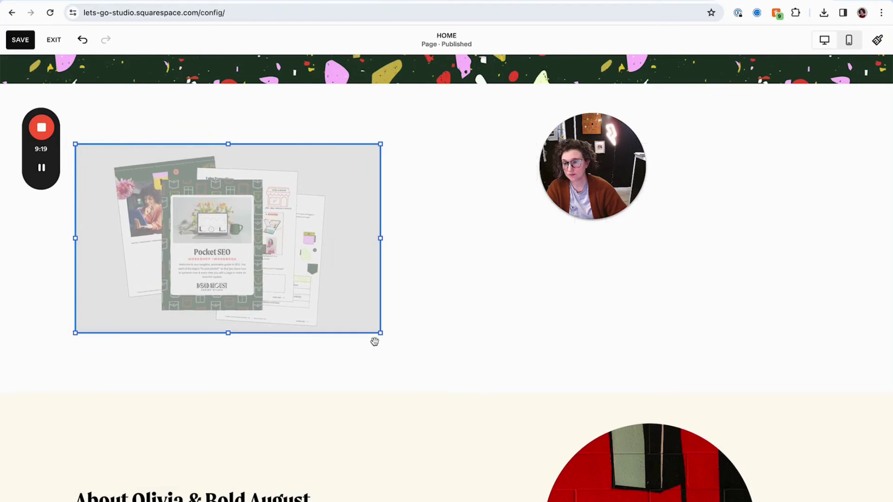
Try Light 1, Light 2, Bright 1 and Bright 2 colour themes on the section, ending on Light 2.
click(417, 300)
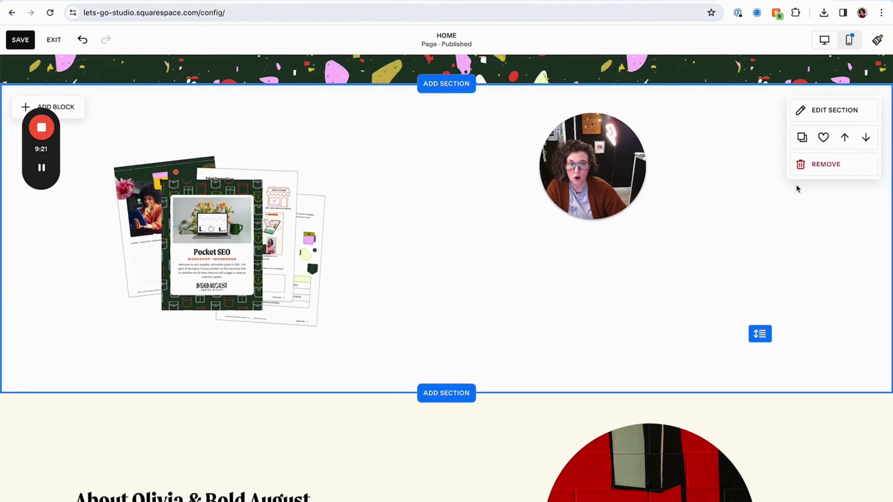
click(832, 109)
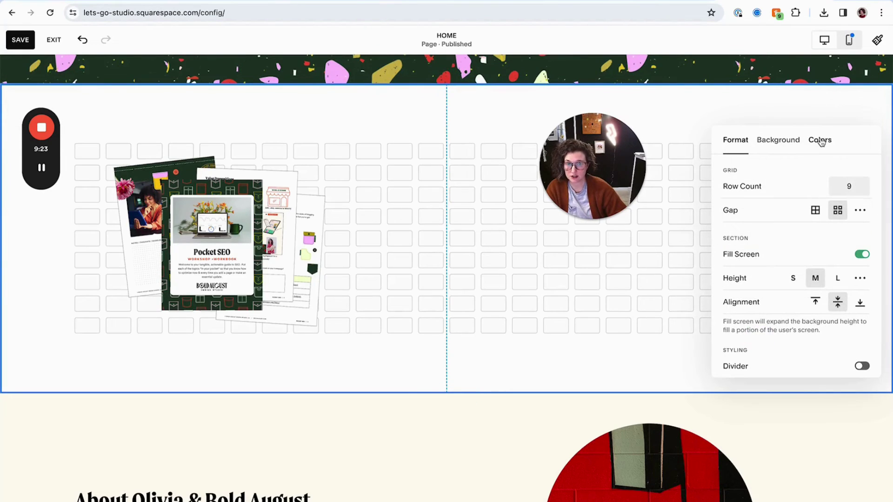
click(820, 140)
click(774, 263)
click(768, 296)
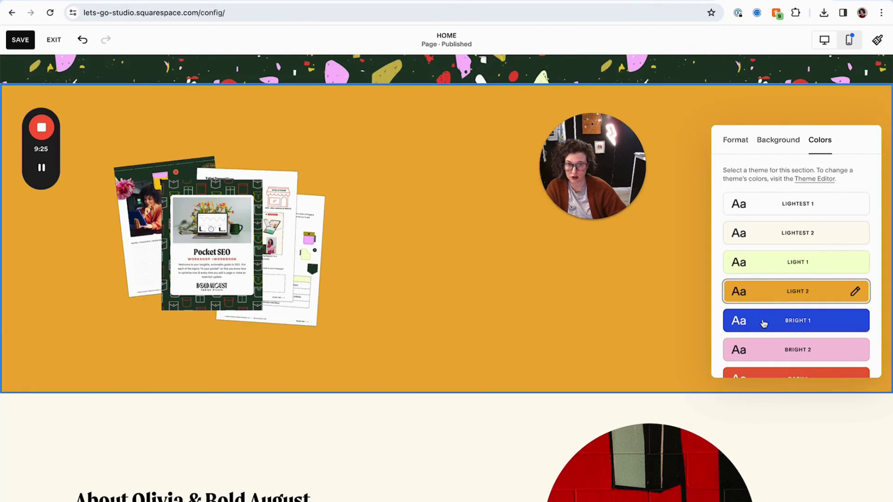
click(763, 324)
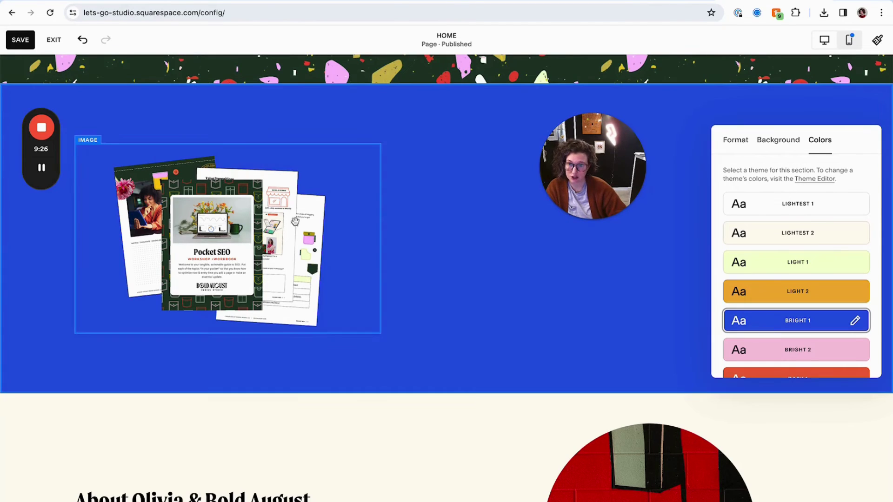
click(759, 349)
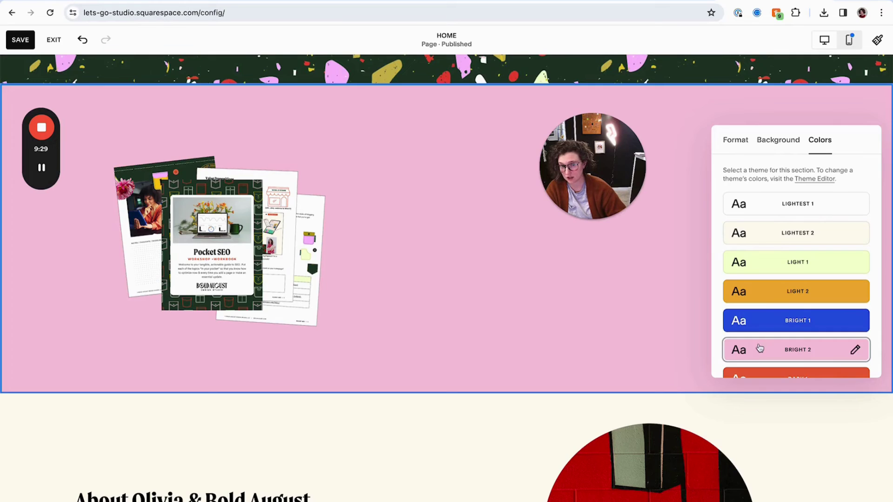
click(765, 298)
click(495, 331)
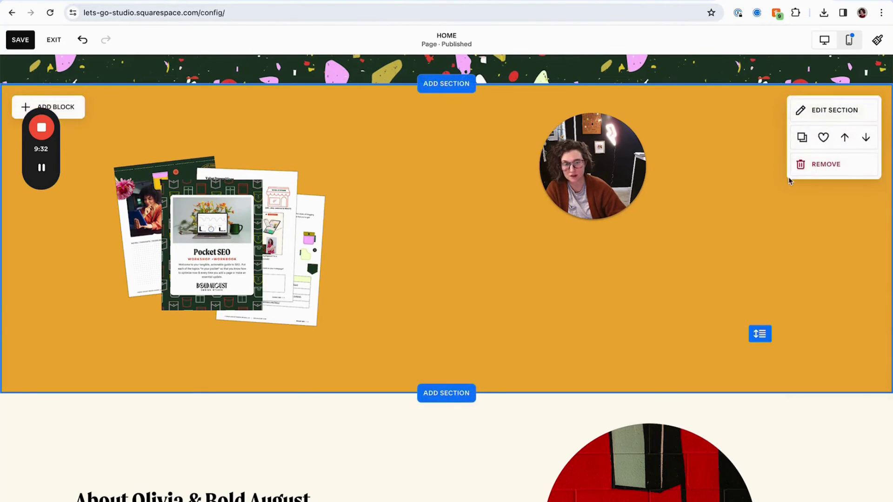
Remove the test section and return to Canva.
click(844, 159)
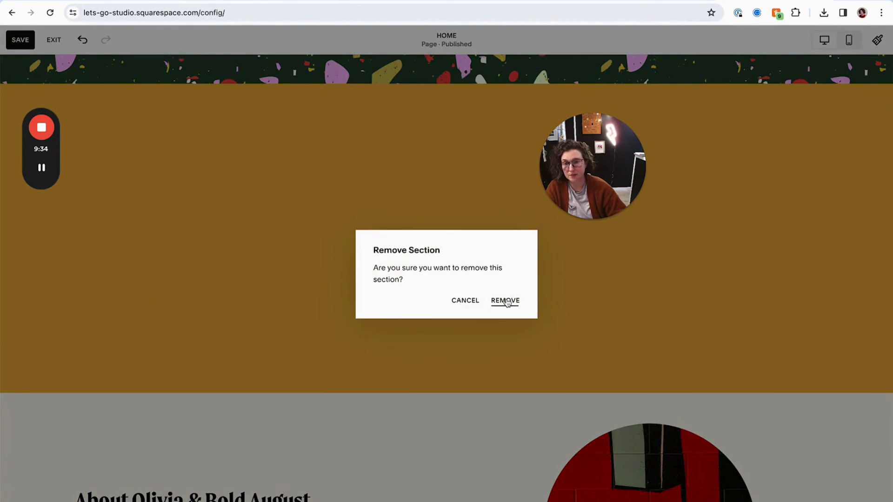
click(505, 300)
key(ctrl+Tab)
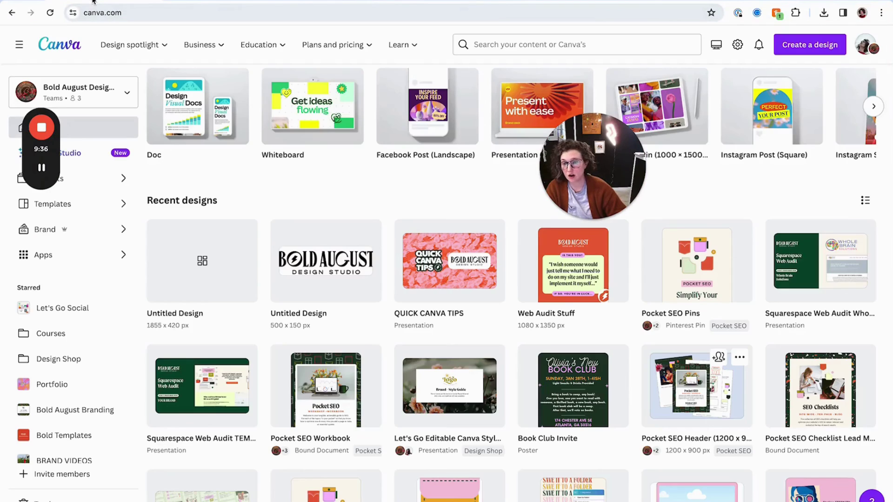
Inspect the Your Really Old Logo image in the QUICK CANVA TIPS design, then deselect it.
key(ctrl+Tab)
scroll(479, 359, down, 15)
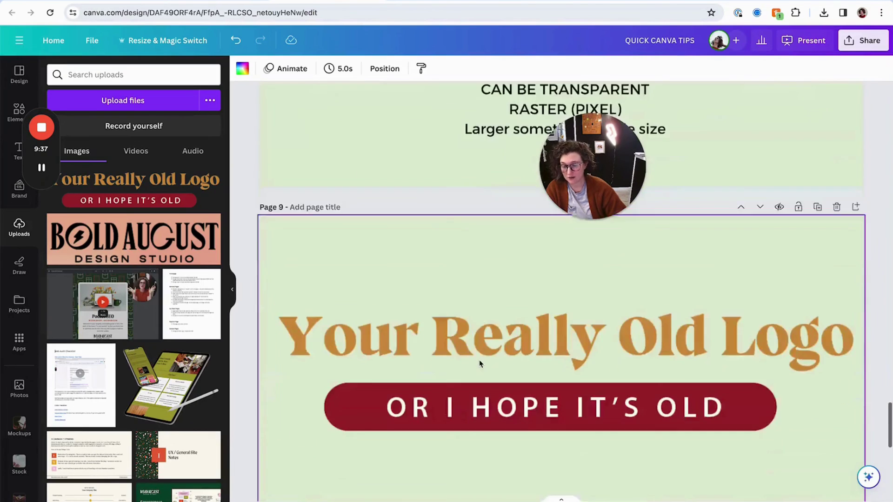
click(449, 248)
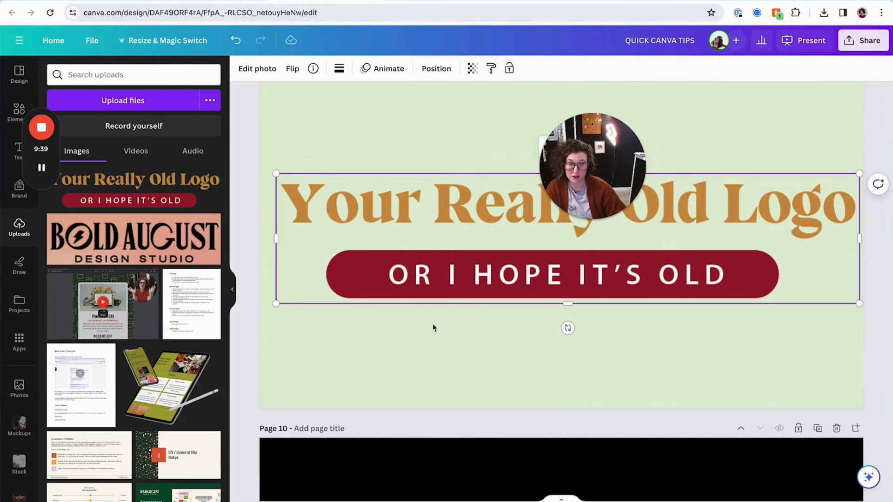
click(433, 324)
Bring up the untitled 1855 × 420 design and view the old logo cleanly on white.
key(ctrl+Tab)
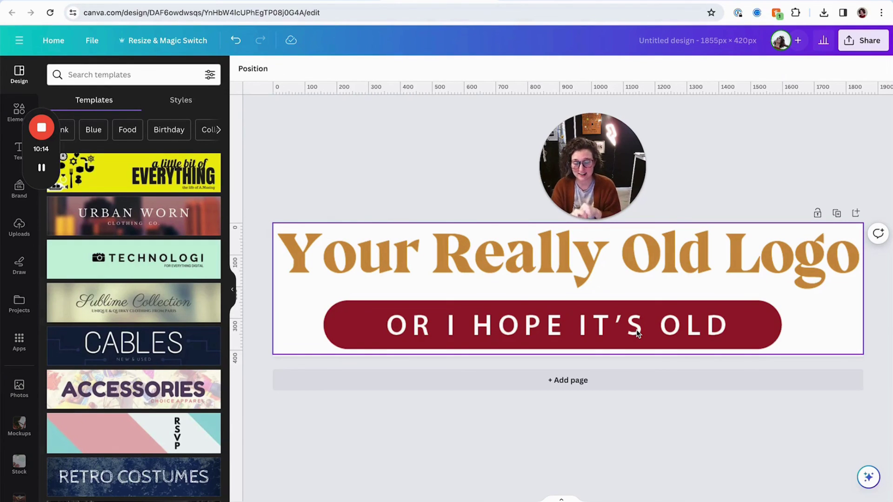
click(470, 274)
click(406, 169)
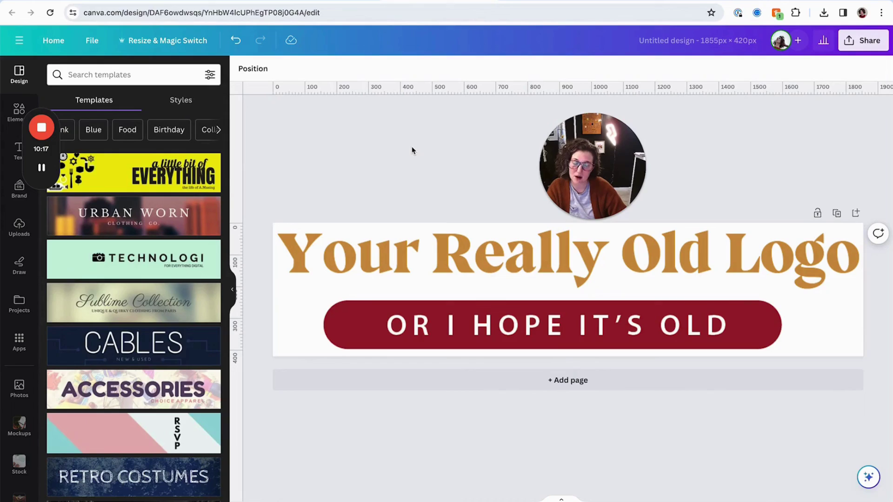